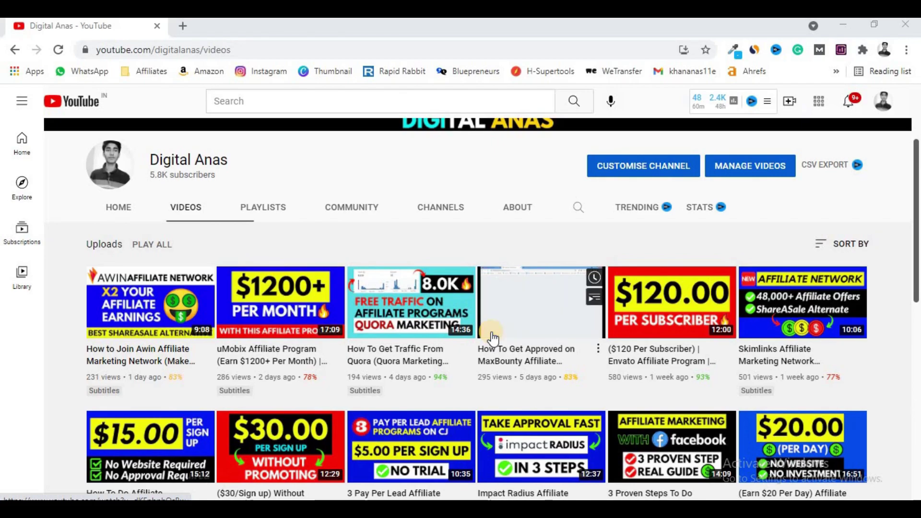
{"action": "scroll", "coordinate": [493, 338], "scroll_direction": "up", "scroll_amount": 3}
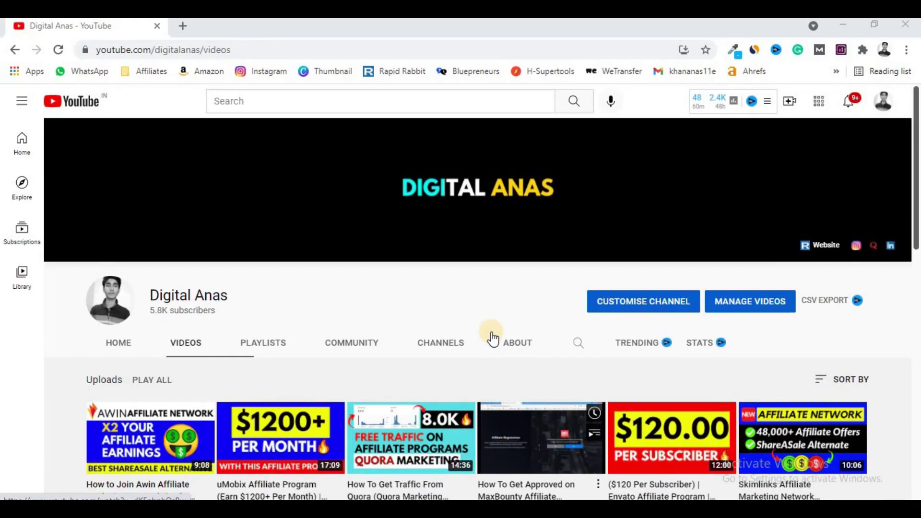
{"action": "scroll", "coordinate": [492, 339], "scroll_direction": "down", "scroll_amount": 2}
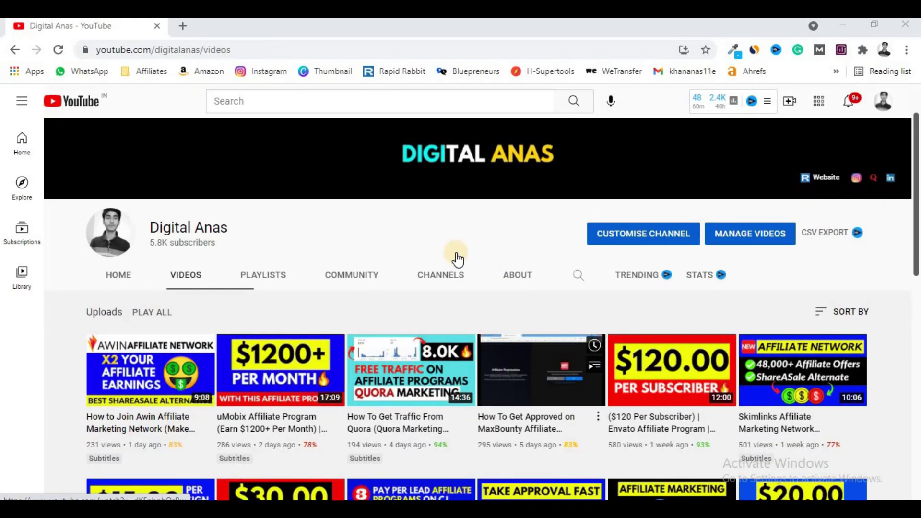
Search for max bounty in a new browser tab and open the MaxBounty website
{"action": "left_click", "coordinate": [185, 29]}
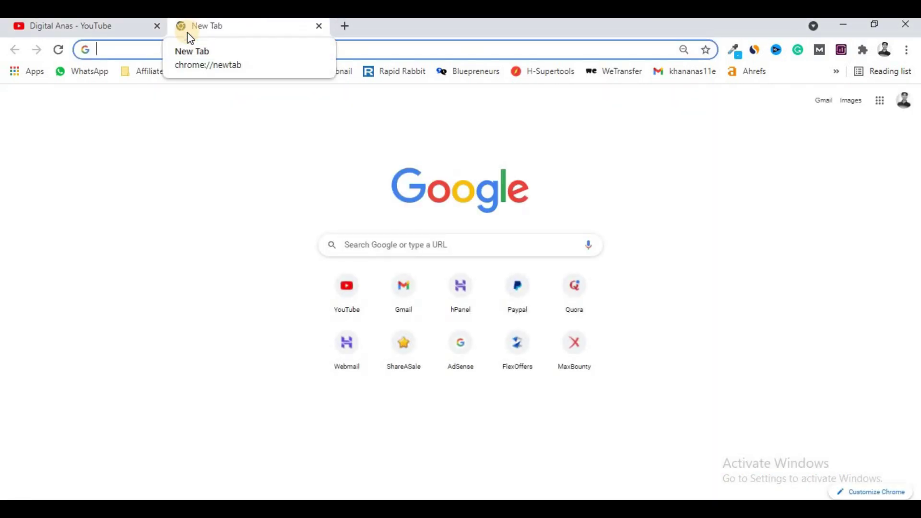
{"action": "type", "text": "max"}
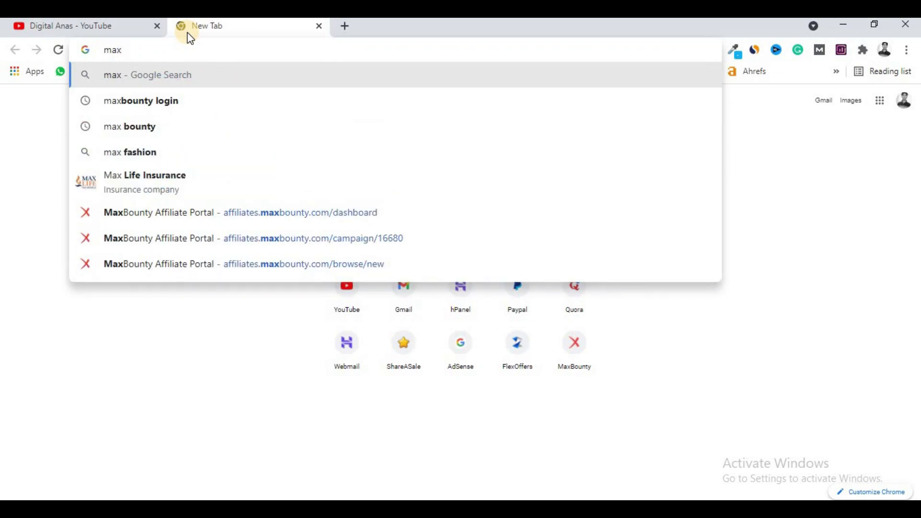
{"action": "key", "text": "Down"}
{"action": "key", "text": "Down"}
{"action": "key", "text": "Return"}
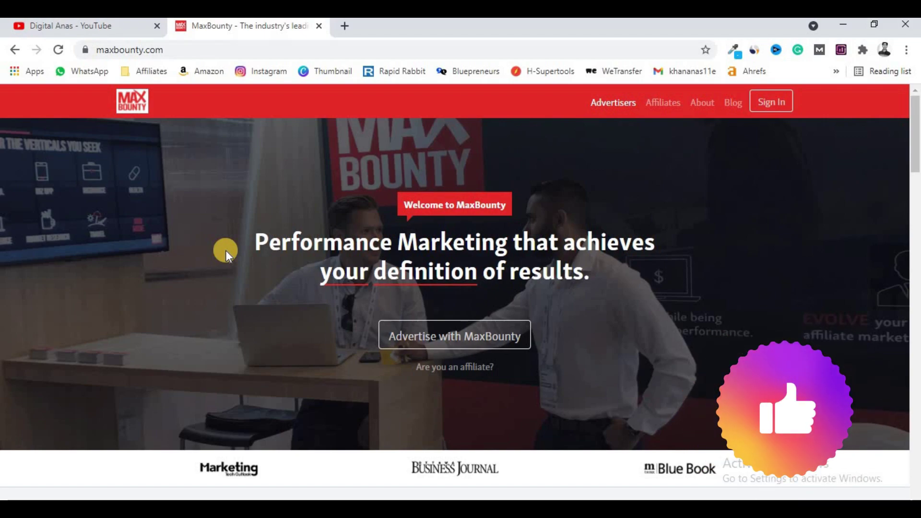
Check the MaxBounty site's visits over time and engagement statistics with the traffic analysis extension, closing its panel when done
{"action": "left_click", "coordinate": [755, 50]}
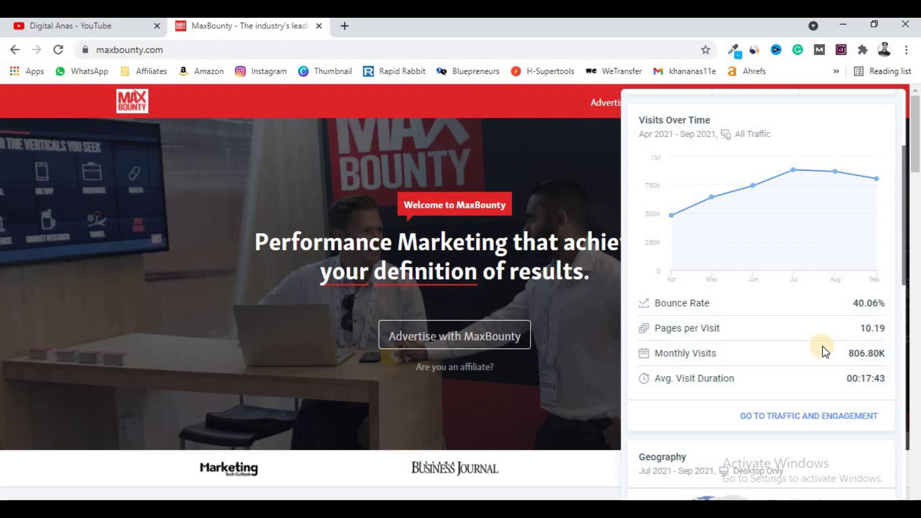
{"action": "left_click", "coordinate": [203, 275]}
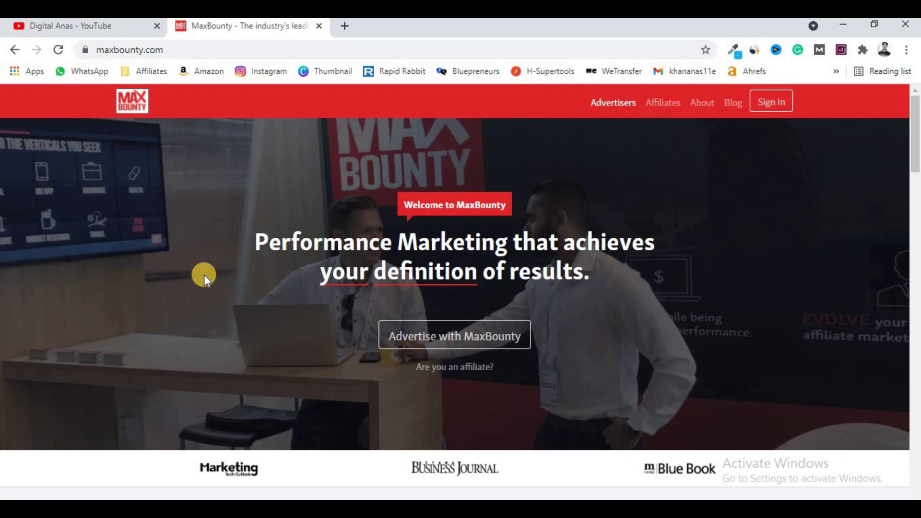
Look through the MaxBounty home page, including the trusted partners and the advertiser benefits, and return to its beginning
{"action": "scroll", "coordinate": [204, 274], "scroll_direction": "down", "scroll_amount": 3}
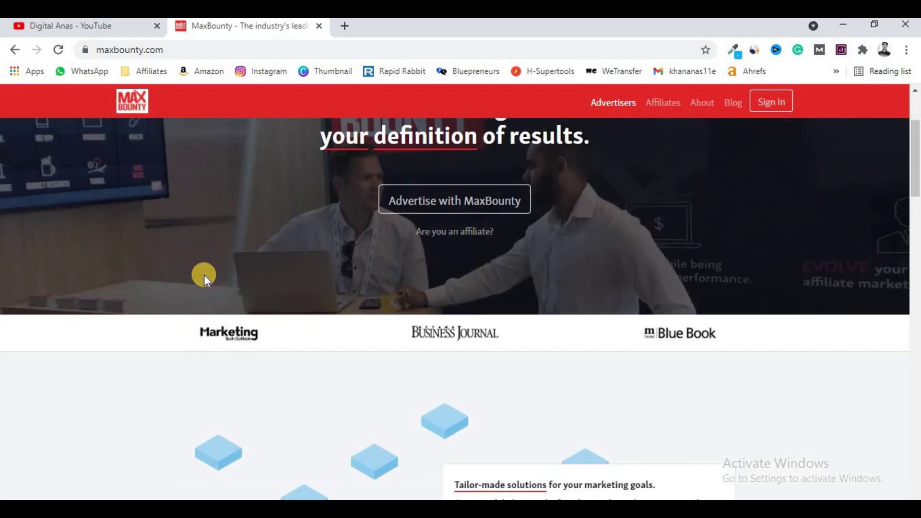
{"action": "scroll", "coordinate": [203, 274], "scroll_direction": "down", "scroll_amount": 5}
{"action": "scroll", "coordinate": [205, 277], "scroll_direction": "down", "scroll_amount": 9}
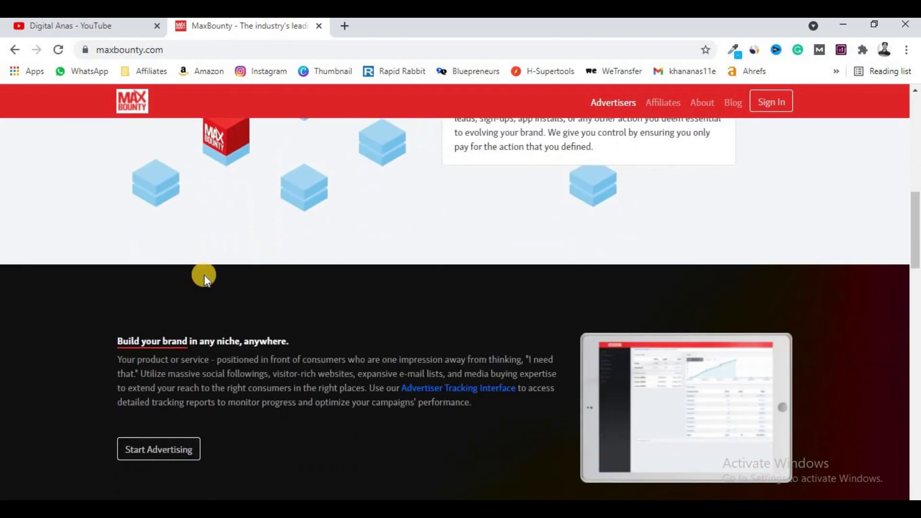
{"action": "scroll", "coordinate": [205, 277], "scroll_direction": "down", "scroll_amount": 3}
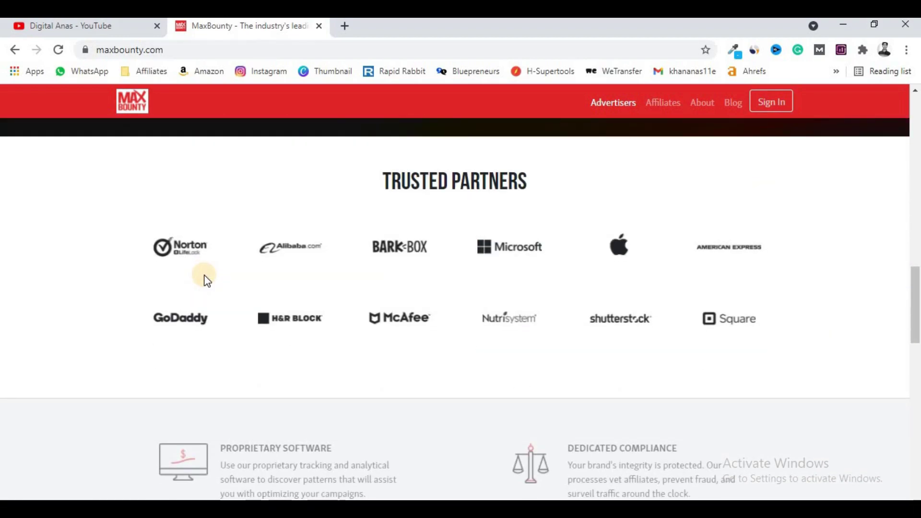
{"action": "scroll", "coordinate": [205, 281], "scroll_direction": "down", "scroll_amount": 4}
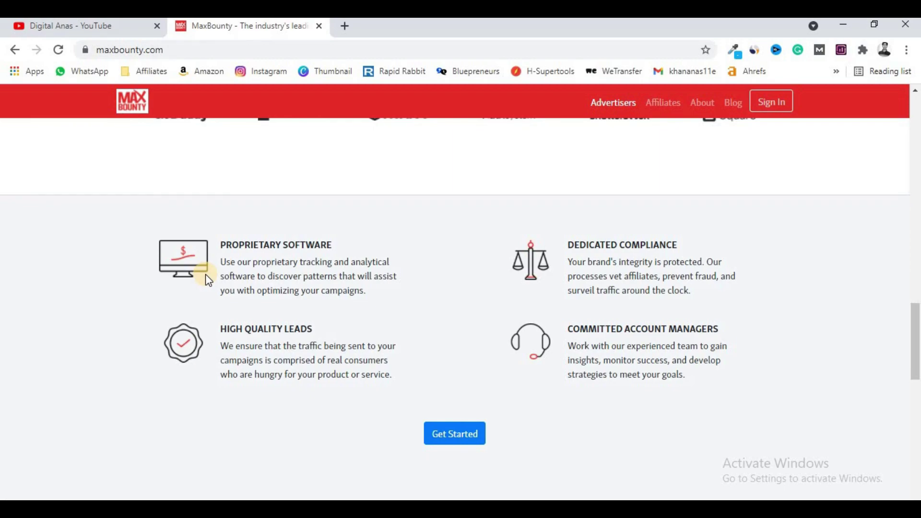
{"action": "scroll", "coordinate": [206, 278], "scroll_direction": "up", "scroll_amount": 20}
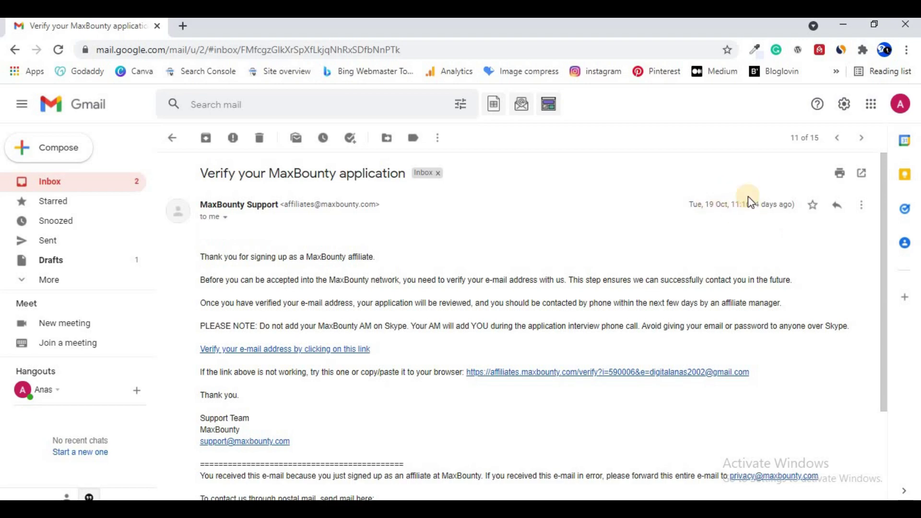
Check in Gmail when the MaxBounty verification e-mail arrived, and return to the inbox to look over the messages
{"action": "mouse_move", "coordinate": [734, 202]}
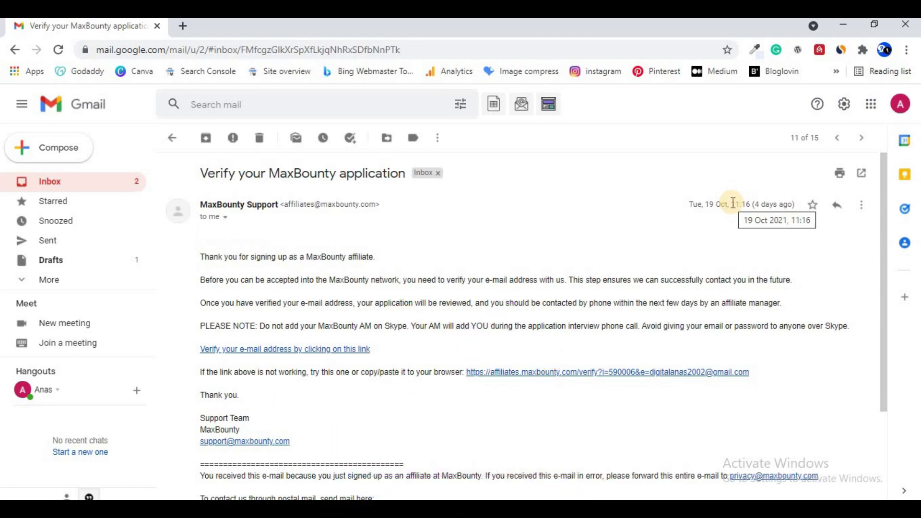
{"action": "left_click", "coordinate": [163, 137]}
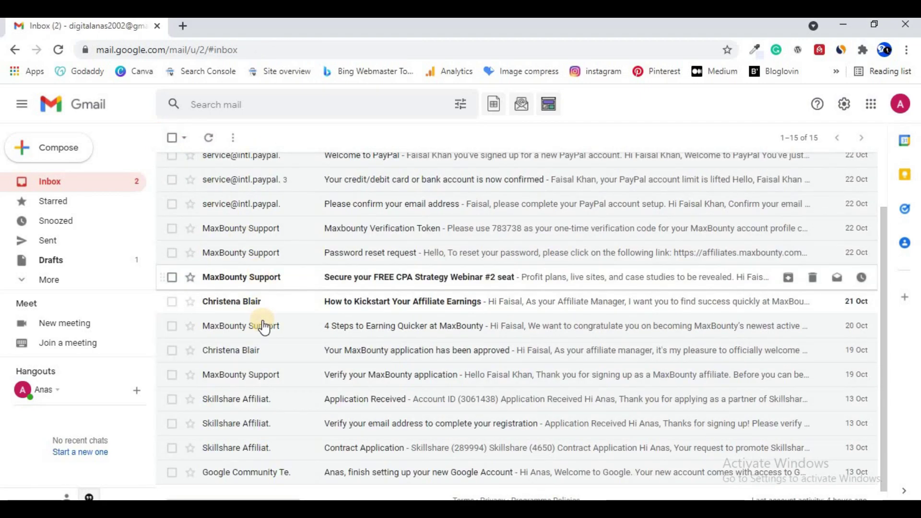
{"action": "scroll", "coordinate": [266, 331], "scroll_direction": "up", "scroll_amount": 3}
{"action": "scroll", "coordinate": [288, 323], "scroll_direction": "down", "scroll_amount": 3}
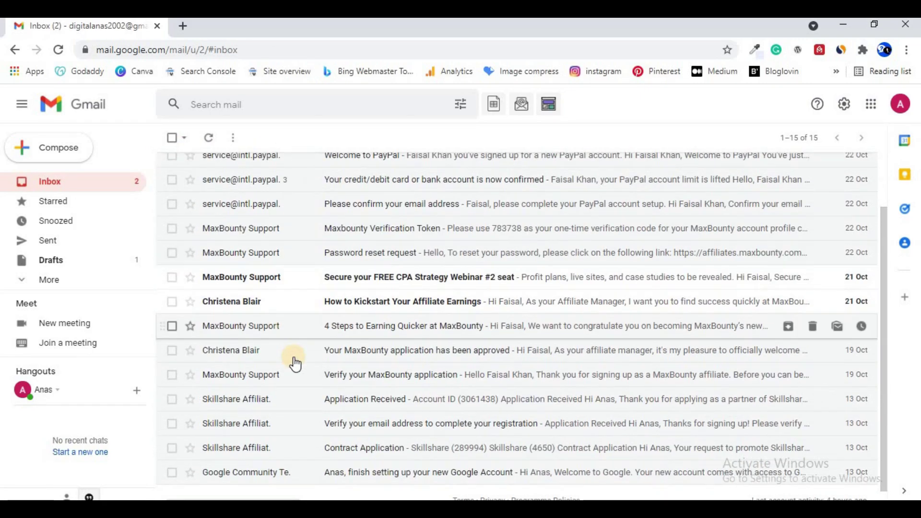
Open the e-mail about the approved MaxBounty application and highlight the approval wording in its subject
{"action": "left_click", "coordinate": [386, 351]}
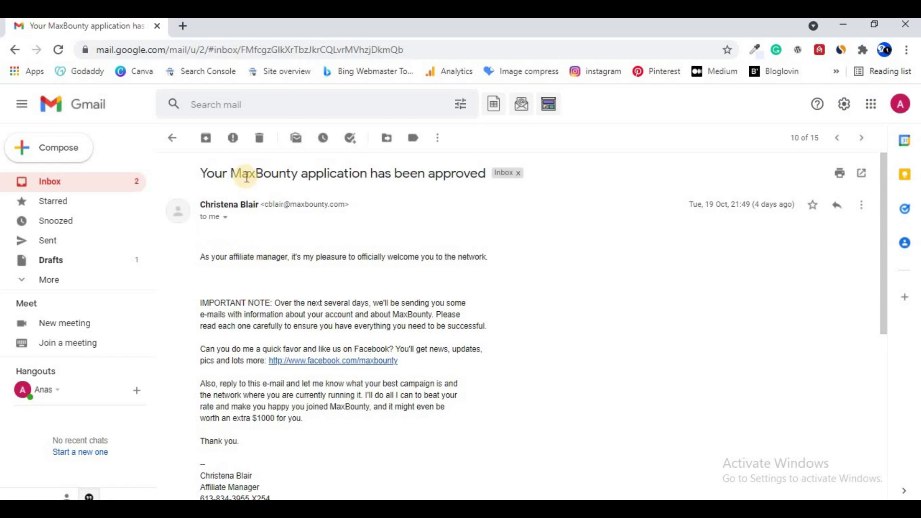
{"action": "left_click_drag", "start_coordinate": [231, 173], "coordinate": [488, 168]}
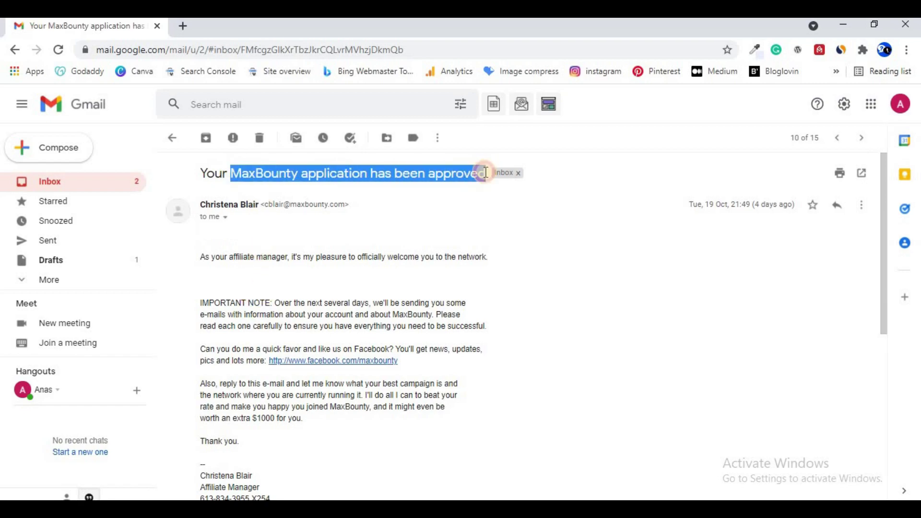
{"action": "left_click", "coordinate": [496, 324]}
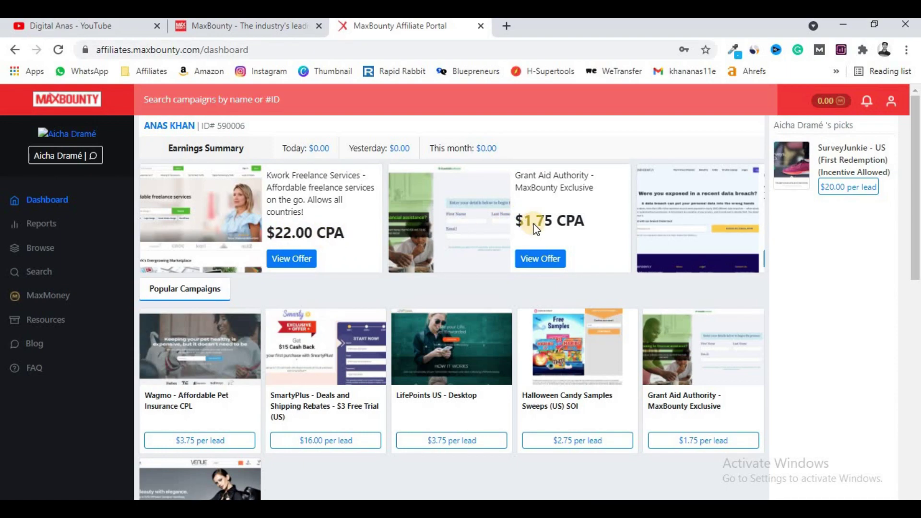
Look over the popular, new and suggested campaigns on the MaxBounty affiliate portal's dashboard
{"action": "scroll", "coordinate": [538, 257], "scroll_direction": "down", "scroll_amount": 1}
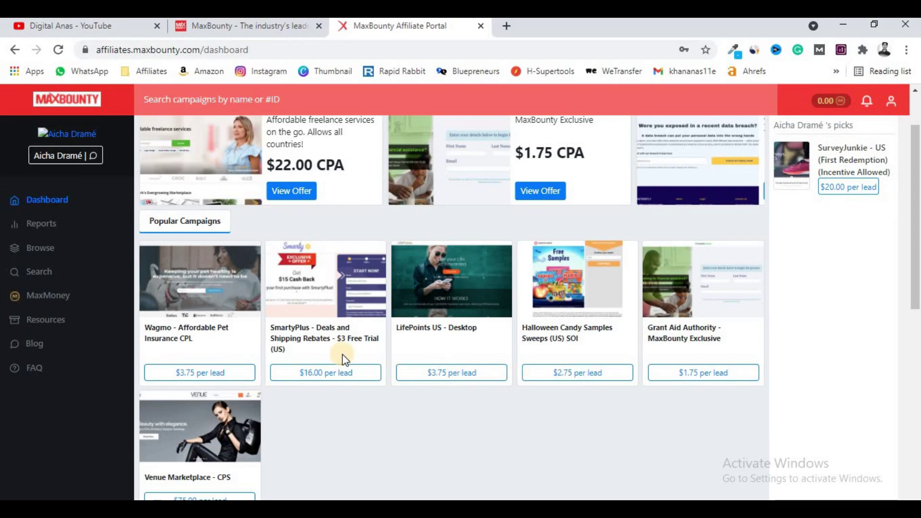
{"action": "scroll", "coordinate": [342, 358], "scroll_direction": "down", "scroll_amount": 8}
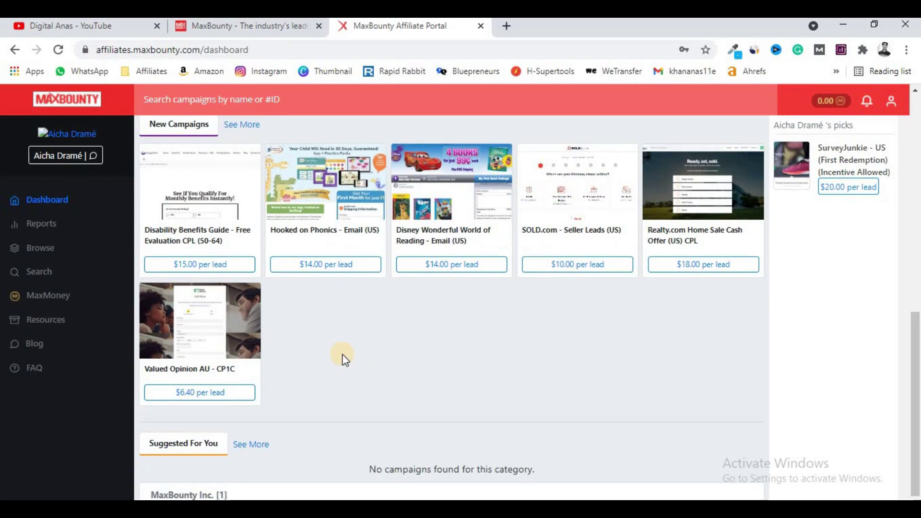
{"action": "scroll", "coordinate": [342, 357], "scroll_direction": "up", "scroll_amount": 8}
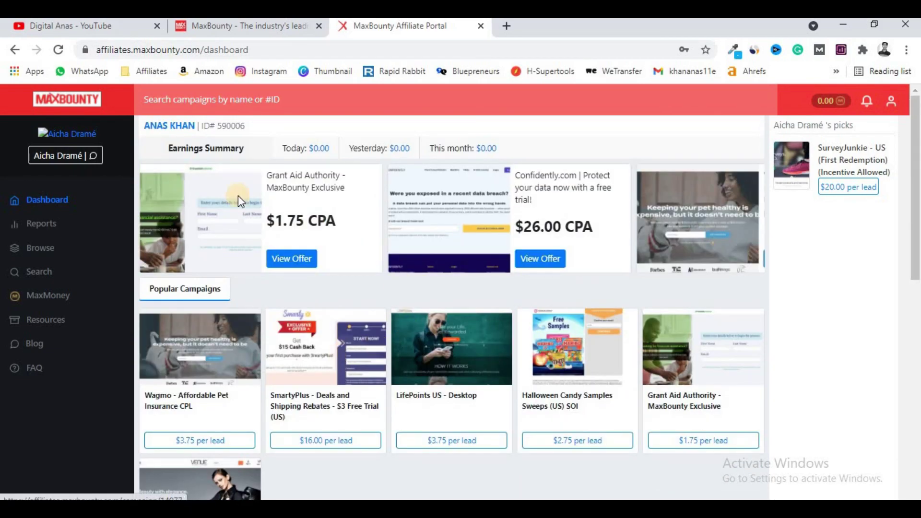
Open the campaign browsing page and examine the new campaigns with their payouts per lead or sale
{"action": "left_click", "coordinate": [41, 250]}
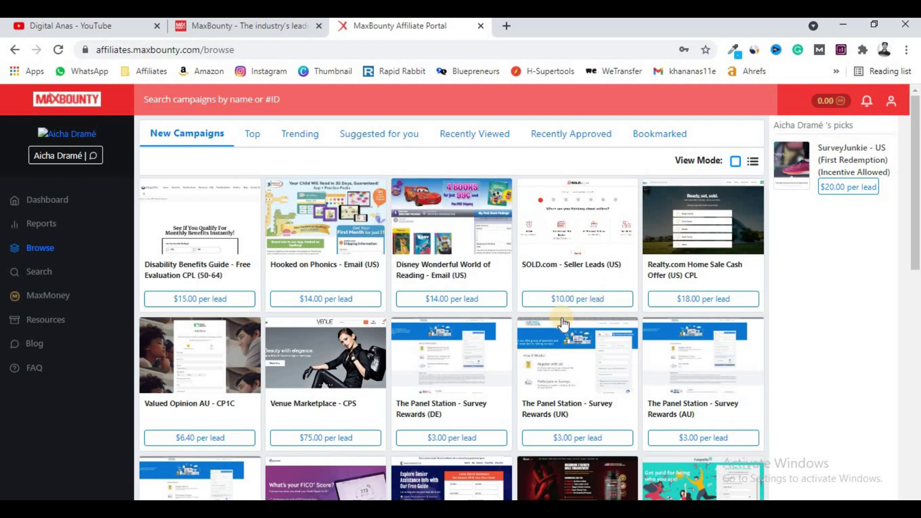
{"action": "scroll", "coordinate": [573, 298], "scroll_direction": "down", "scroll_amount": 2}
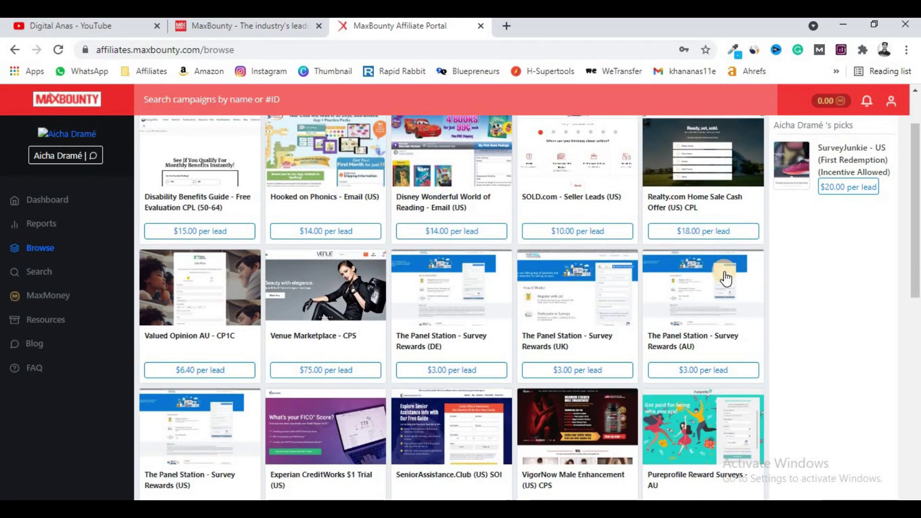
{"action": "scroll", "coordinate": [349, 294], "scroll_direction": "down", "scroll_amount": 2}
{"action": "scroll", "coordinate": [349, 229], "scroll_direction": "down", "scroll_amount": 1}
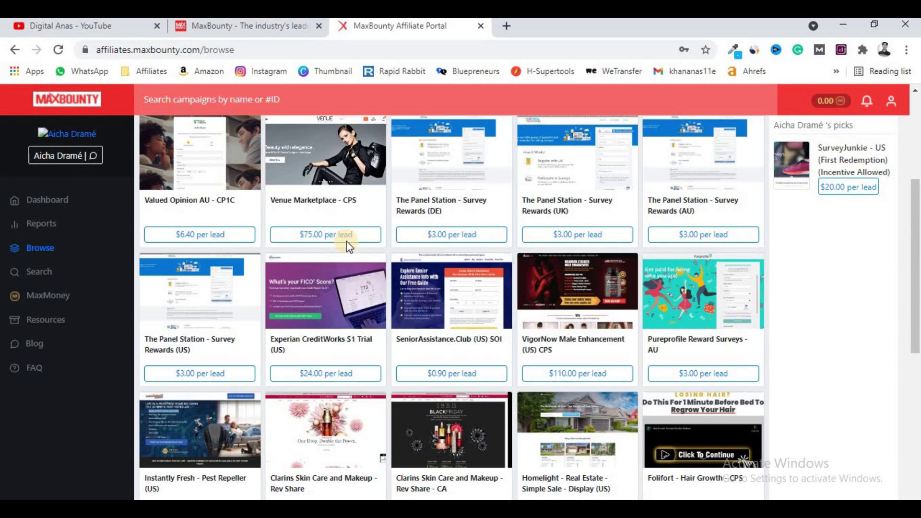
{"action": "scroll", "coordinate": [347, 241], "scroll_direction": "down", "scroll_amount": 1}
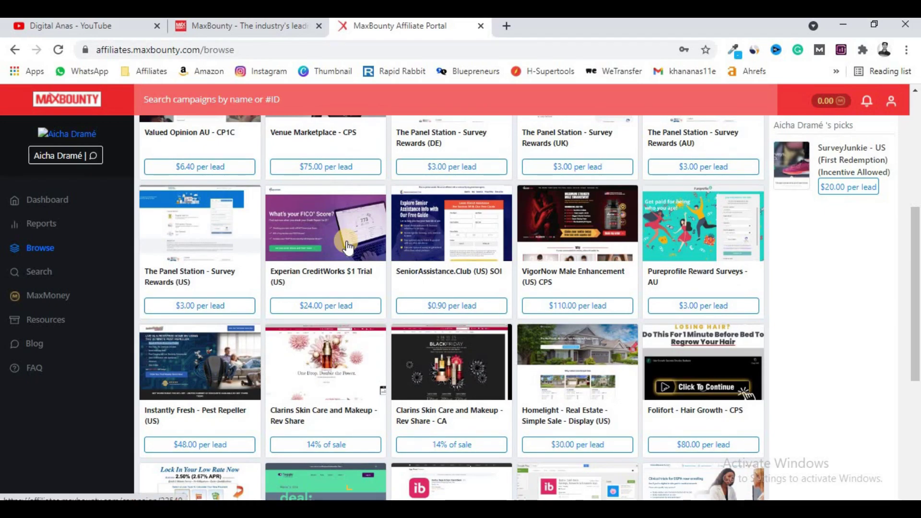
{"action": "scroll", "coordinate": [347, 245], "scroll_direction": "down", "scroll_amount": 3}
{"action": "scroll", "coordinate": [346, 240], "scroll_direction": "up", "scroll_amount": 2}
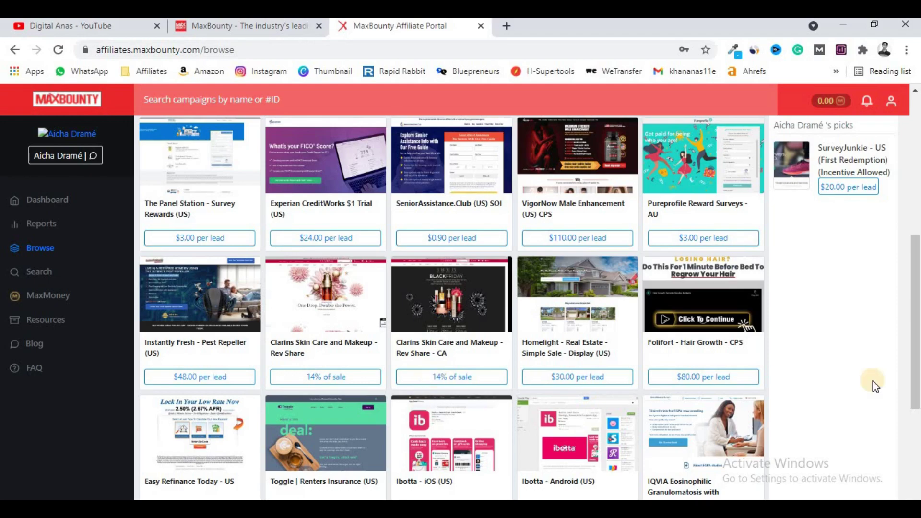
{"action": "scroll", "coordinate": [492, 358], "scroll_direction": "down", "scroll_amount": 10}
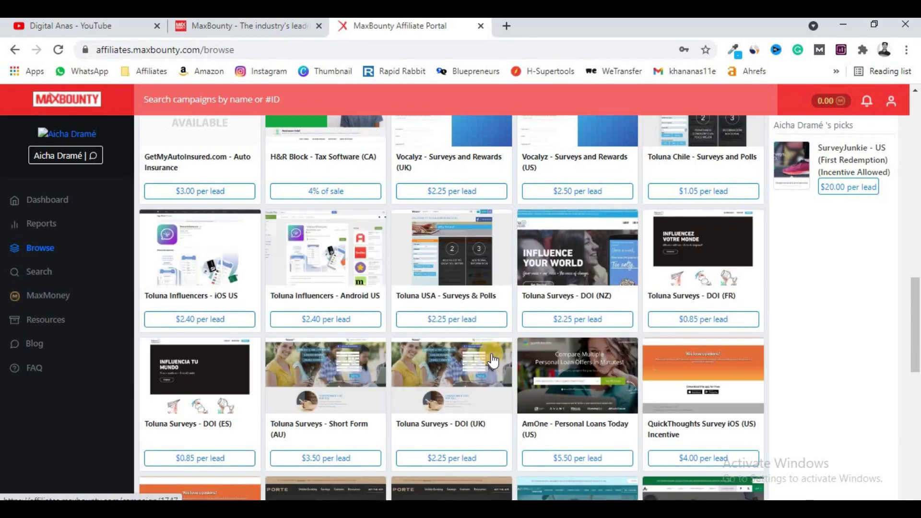
{"action": "scroll", "coordinate": [492, 360], "scroll_direction": "up", "scroll_amount": 6}
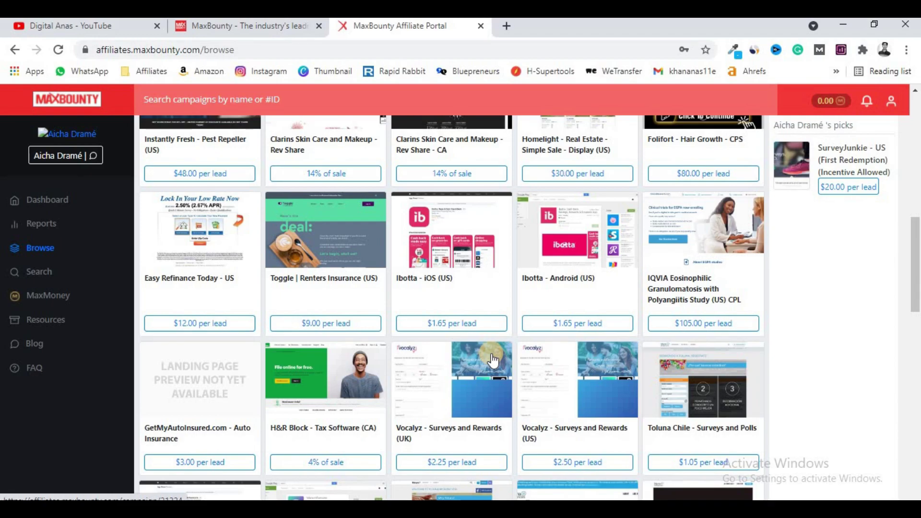
{"action": "scroll", "coordinate": [492, 360], "scroll_direction": "up", "scroll_amount": 6}
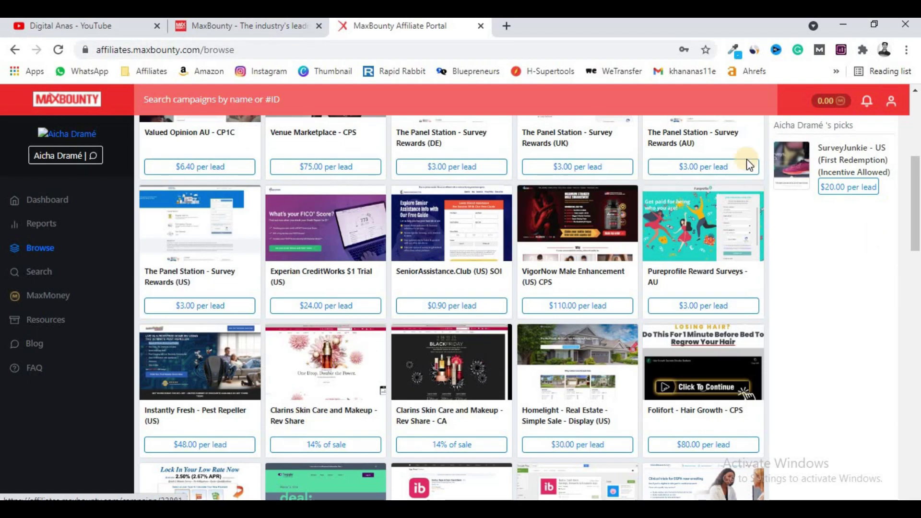
Open the account's Refer an Affiliate page
{"action": "left_click", "coordinate": [891, 101]}
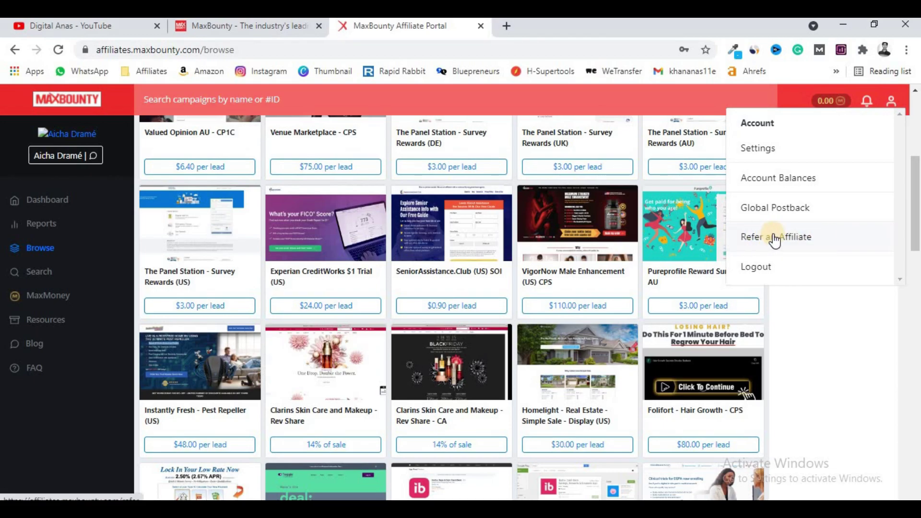
{"action": "scroll", "coordinate": [843, 420], "scroll_direction": "down", "scroll_amount": 4}
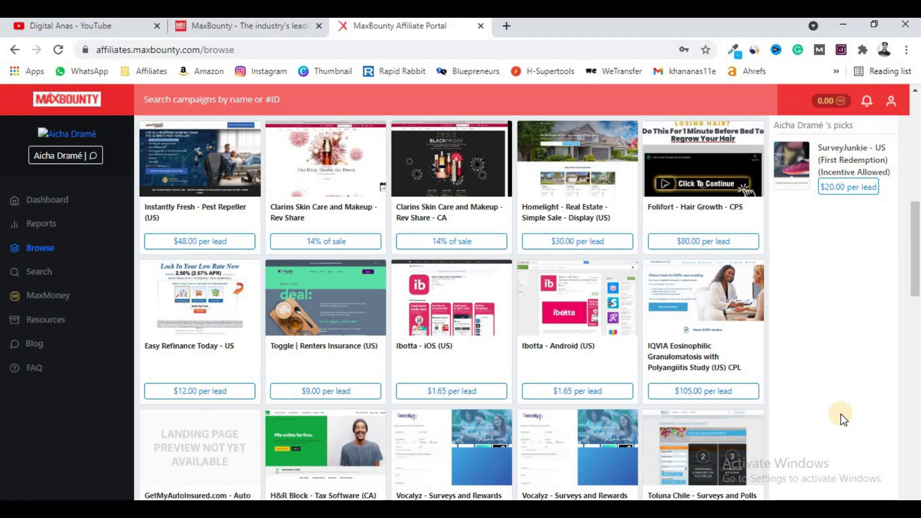
{"action": "left_click", "coordinate": [891, 98]}
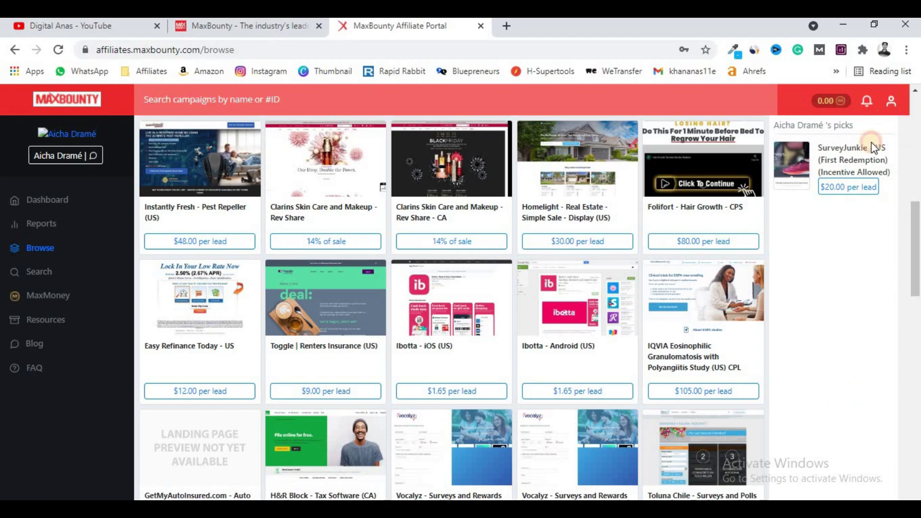
{"action": "left_click", "coordinate": [773, 238]}
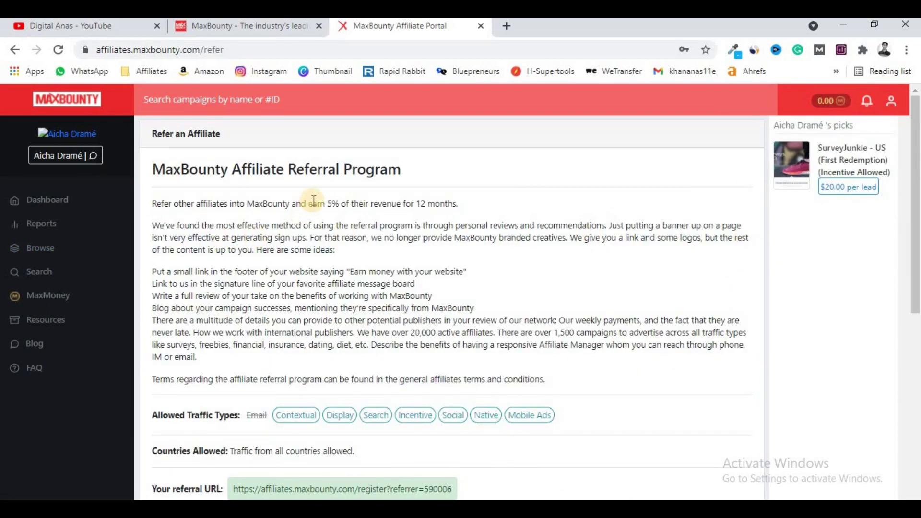
Read the referral program's commission terms, briefly highlighting the revenue share, and locate the allowed traffic types and referral URL
{"action": "left_click_drag", "start_coordinate": [308, 203], "coordinate": [399, 203]}
{"action": "left_click", "coordinate": [405, 204]}
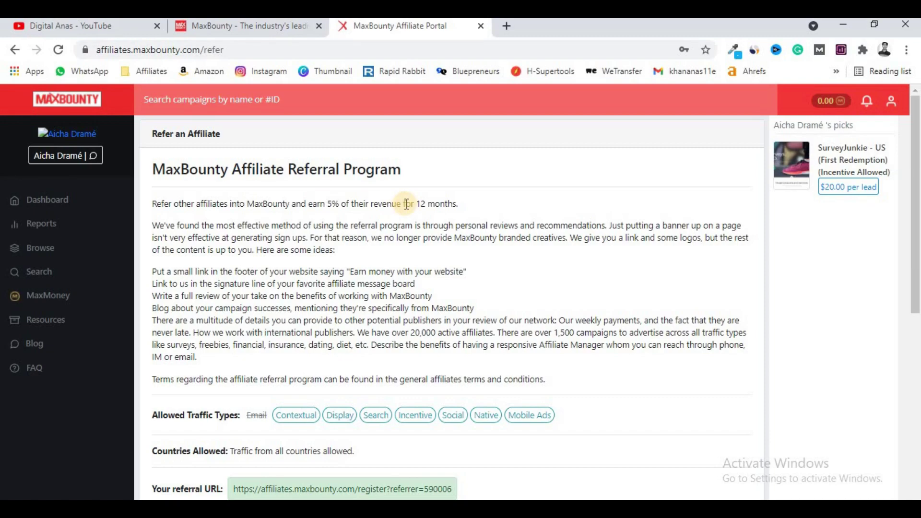
{"action": "scroll", "coordinate": [406, 203], "scroll_direction": "down", "scroll_amount": 4}
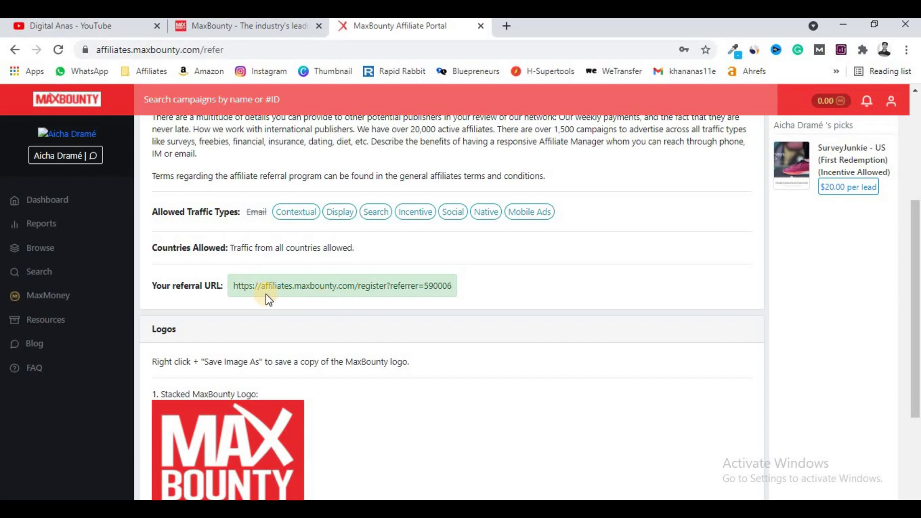
Return to the campaign browsing page and look through the new campaigns and their payouts
{"action": "left_click", "coordinate": [25, 249]}
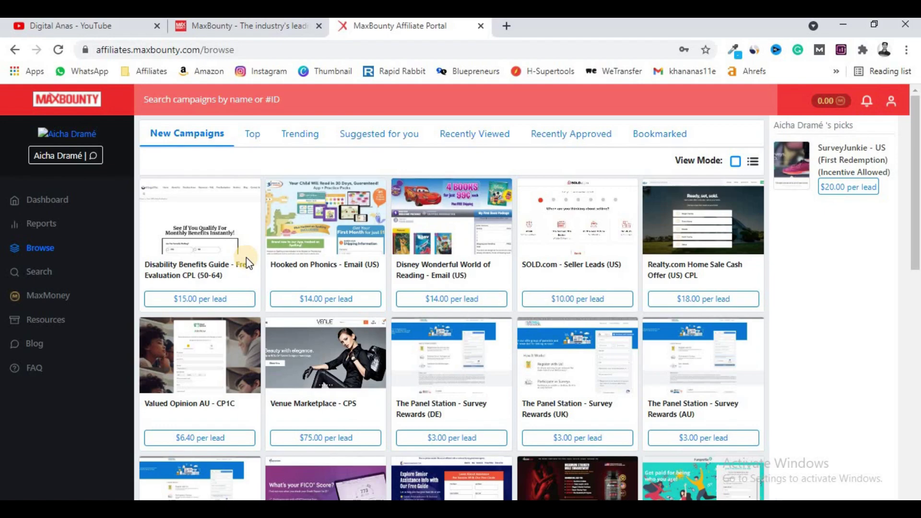
{"action": "scroll", "coordinate": [693, 309], "scroll_direction": "down", "scroll_amount": 2}
{"action": "scroll", "coordinate": [692, 309], "scroll_direction": "up", "scroll_amount": 2}
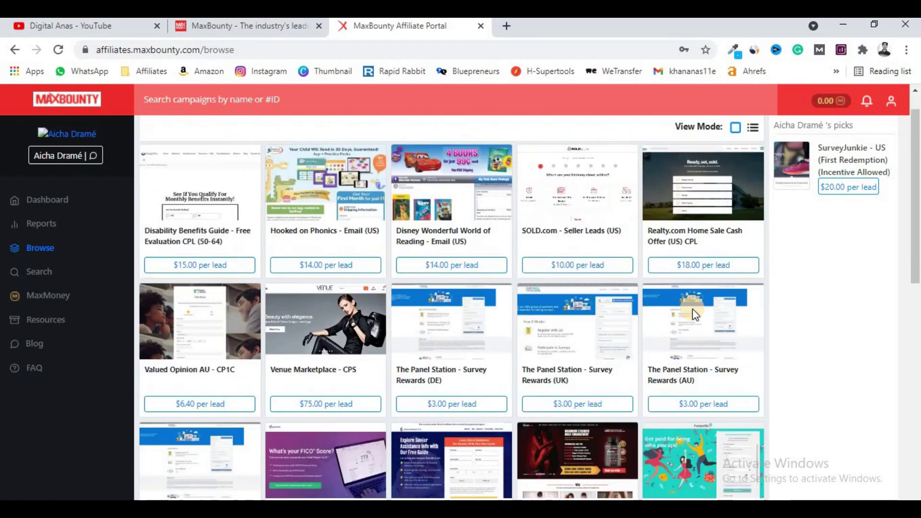
{"action": "scroll", "coordinate": [692, 309], "scroll_direction": "down", "scroll_amount": 12}
{"action": "scroll", "coordinate": [694, 309], "scroll_direction": "down", "scroll_amount": 4}
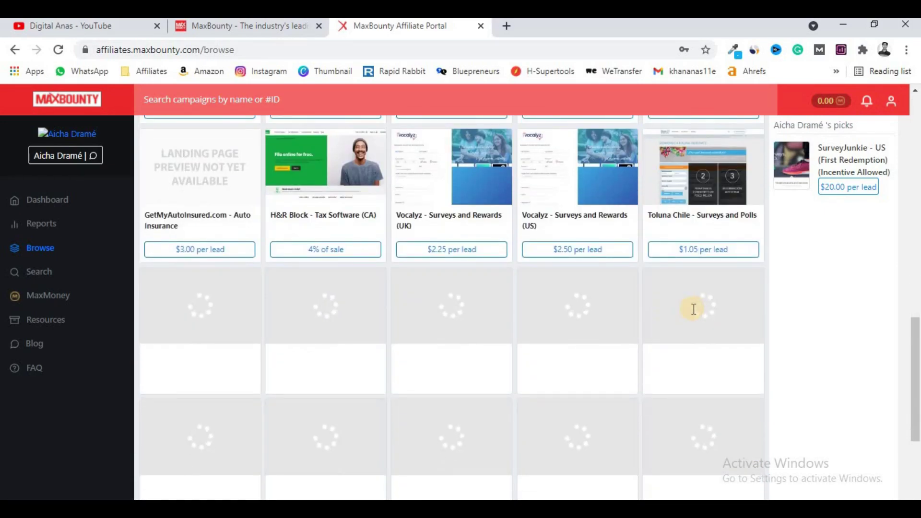
{"action": "scroll", "coordinate": [693, 309], "scroll_direction": "down", "scroll_amount": 2}
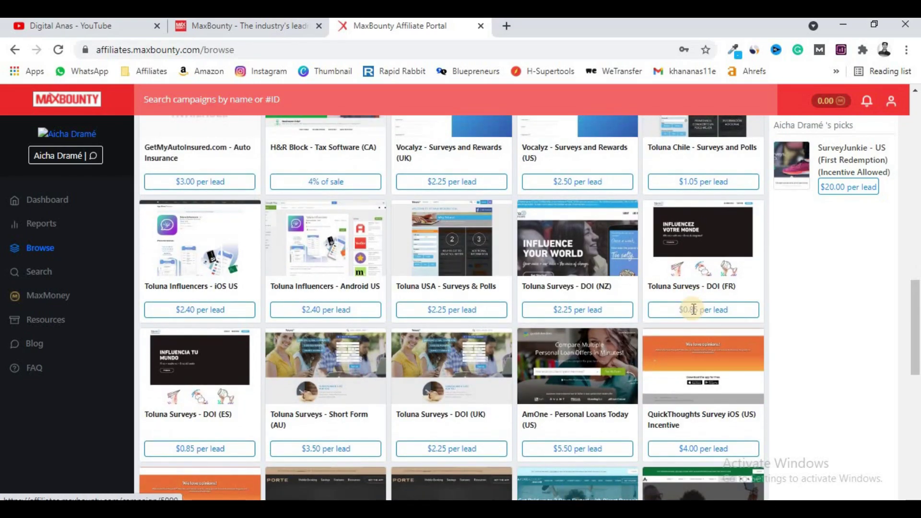
{"action": "scroll", "coordinate": [694, 309], "scroll_direction": "down", "scroll_amount": 2}
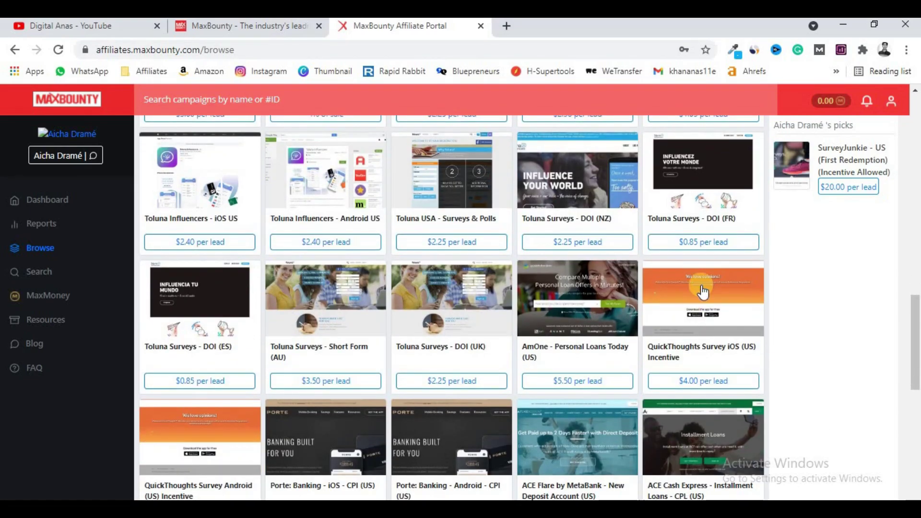
Open the SurveyJunkie - US (First Redemption) campaign from the affiliate manager's picks and review its description, traffic types, landing pages and CPA rate
{"action": "left_click", "coordinate": [855, 164]}
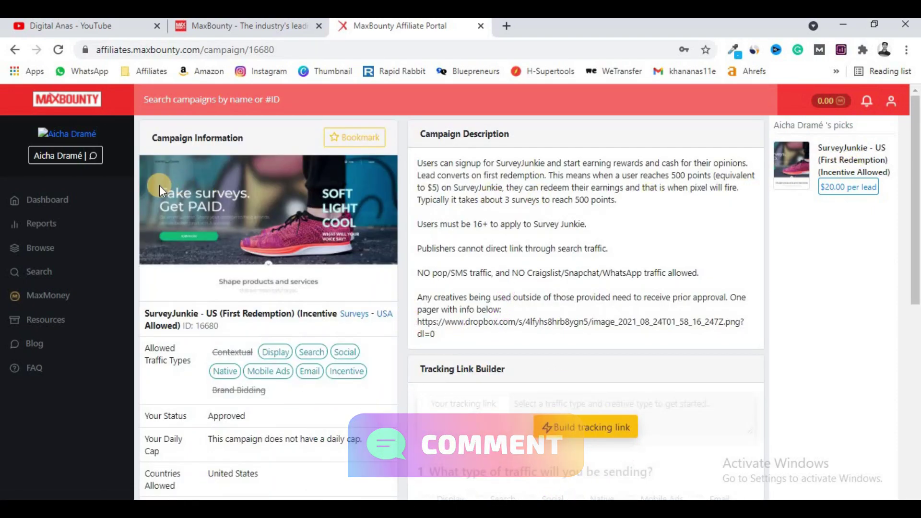
{"action": "scroll", "coordinate": [160, 185], "scroll_direction": "down", "scroll_amount": 1}
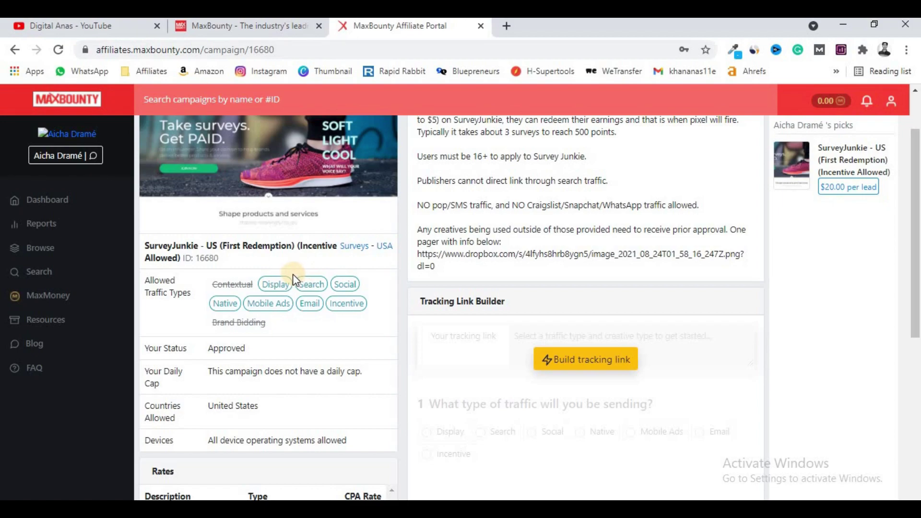
{"action": "scroll", "coordinate": [304, 268], "scroll_direction": "down", "scroll_amount": 1}
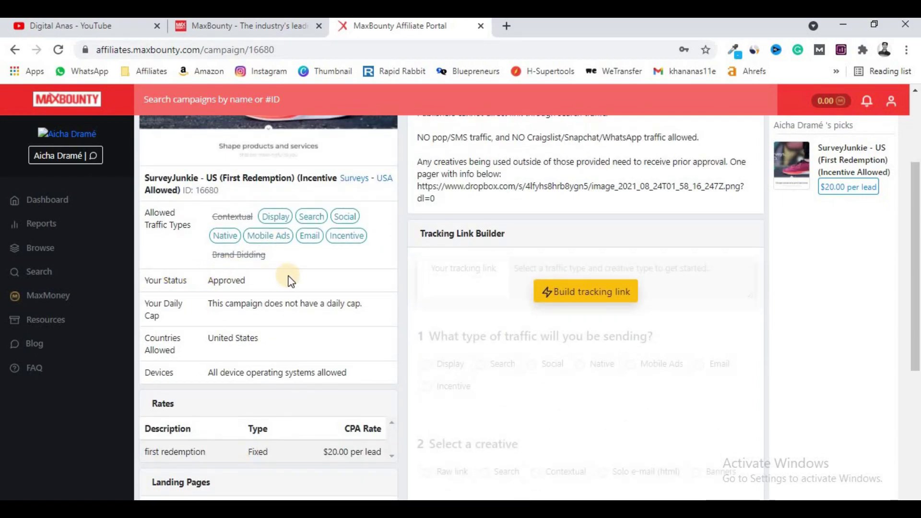
{"action": "scroll", "coordinate": [291, 278], "scroll_direction": "down", "scroll_amount": 3}
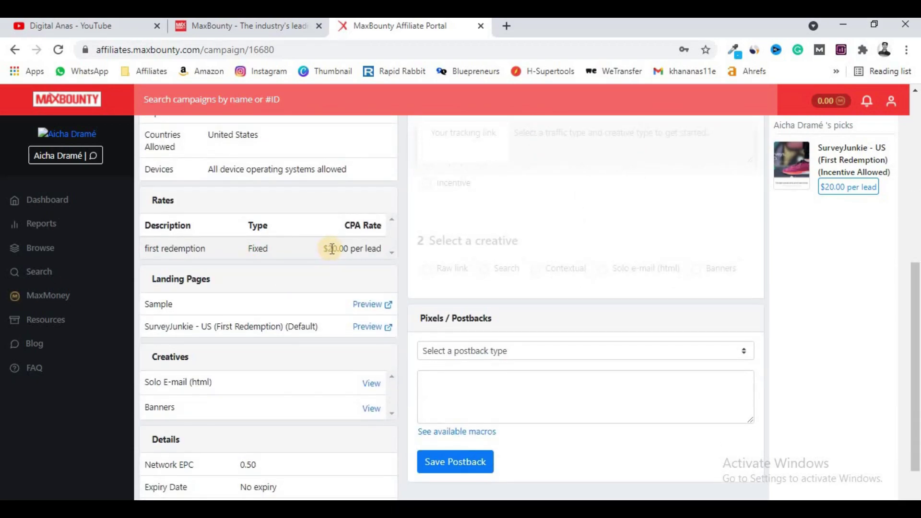
{"action": "left_click_drag", "start_coordinate": [323, 248], "coordinate": [384, 248]}
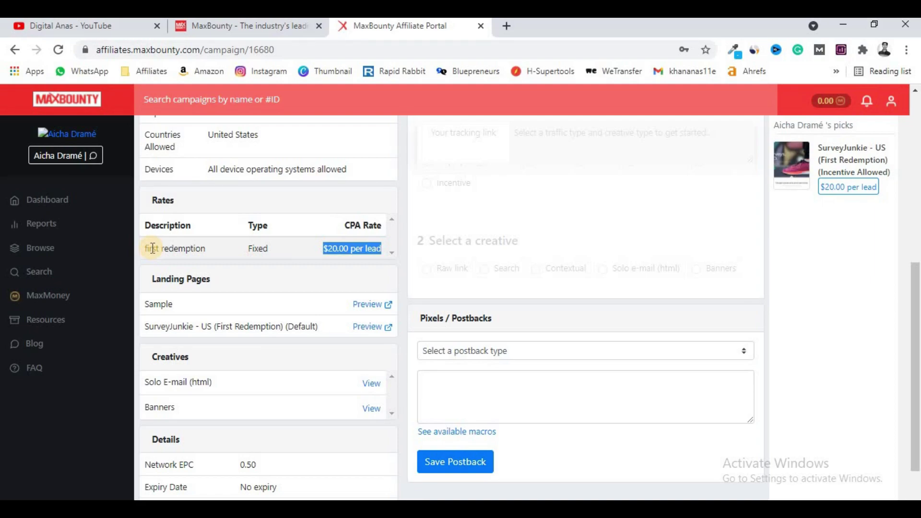
{"action": "left_click", "coordinate": [366, 245]}
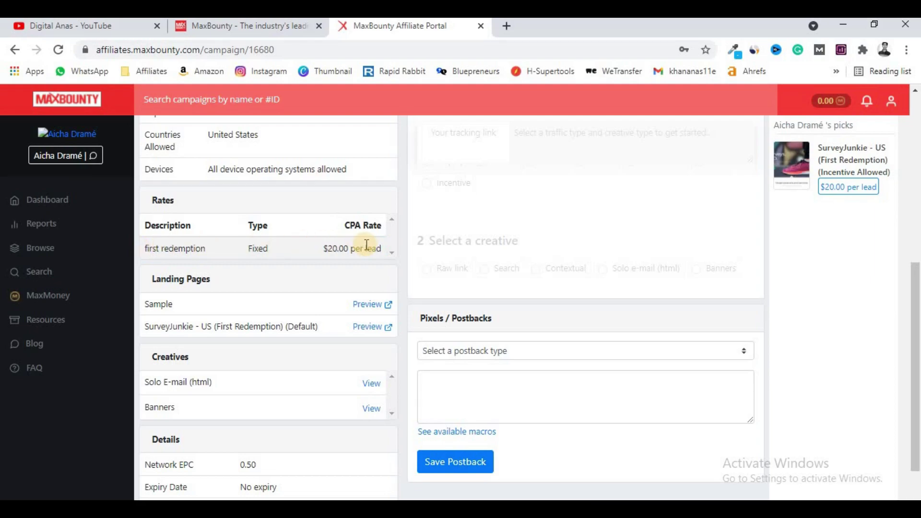
{"action": "scroll", "coordinate": [341, 247], "scroll_direction": "down", "scroll_amount": 1}
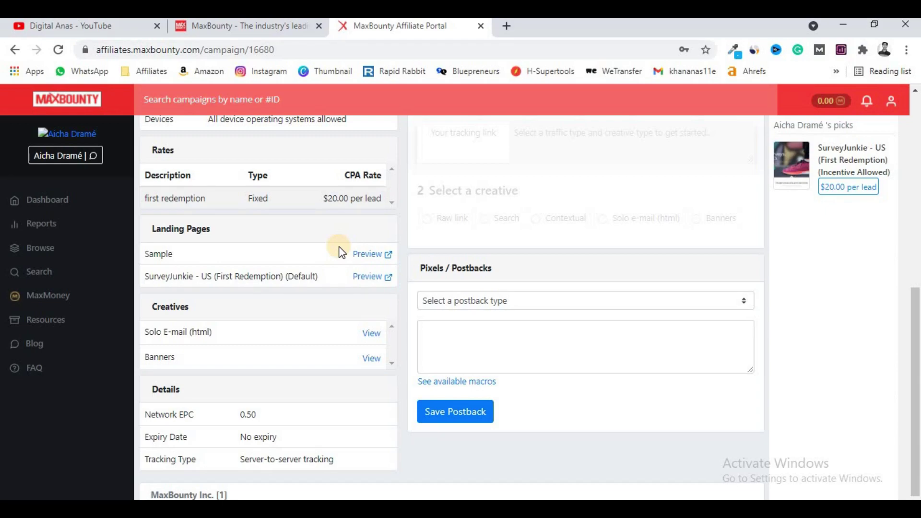
{"action": "scroll", "coordinate": [335, 248], "scroll_direction": "up", "scroll_amount": 8}
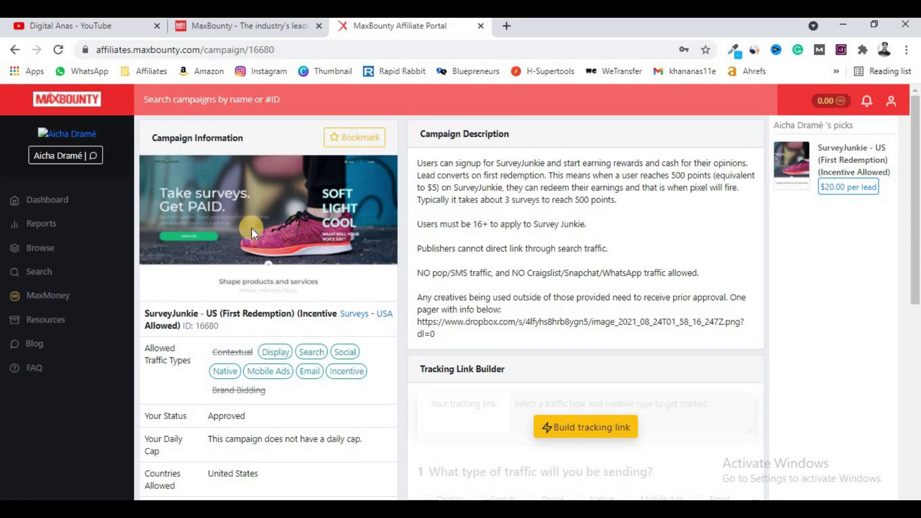
Open the campaign search page and look over its search options and the full campaign list
{"action": "left_click", "coordinate": [34, 271]}
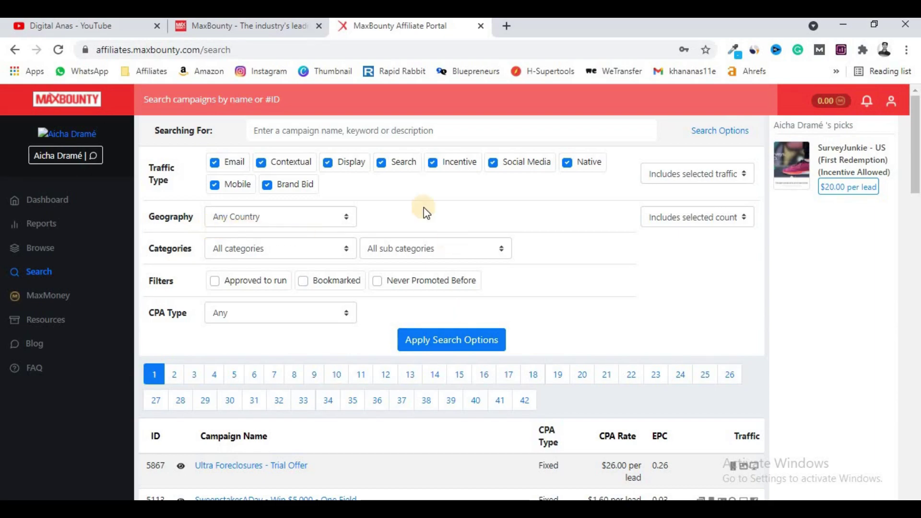
{"action": "scroll", "coordinate": [424, 208], "scroll_direction": "down", "scroll_amount": 6}
{"action": "scroll", "coordinate": [424, 207], "scroll_direction": "up", "scroll_amount": 6}
{"action": "scroll", "coordinate": [498, 303], "scroll_direction": "down", "scroll_amount": 6}
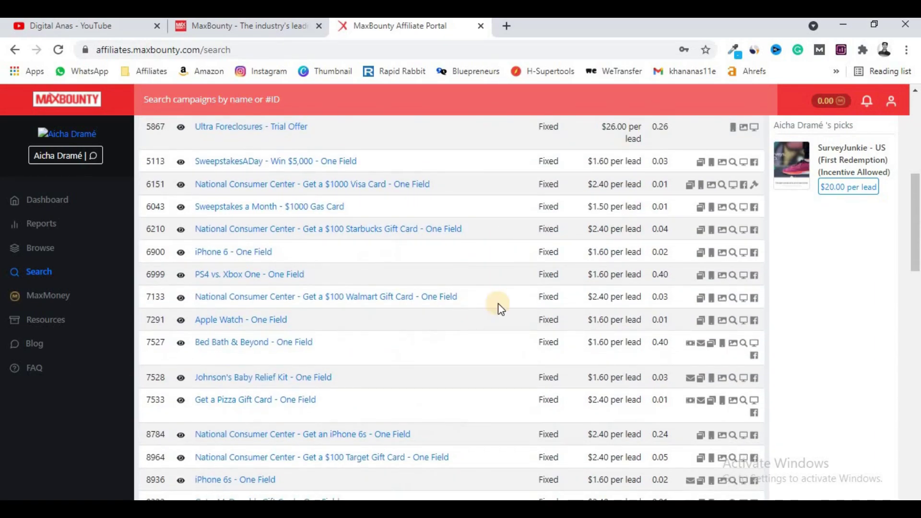
{"action": "scroll", "coordinate": [486, 318], "scroll_direction": "up", "scroll_amount": 1}
{"action": "scroll", "coordinate": [487, 318], "scroll_direction": "up", "scroll_amount": 5}
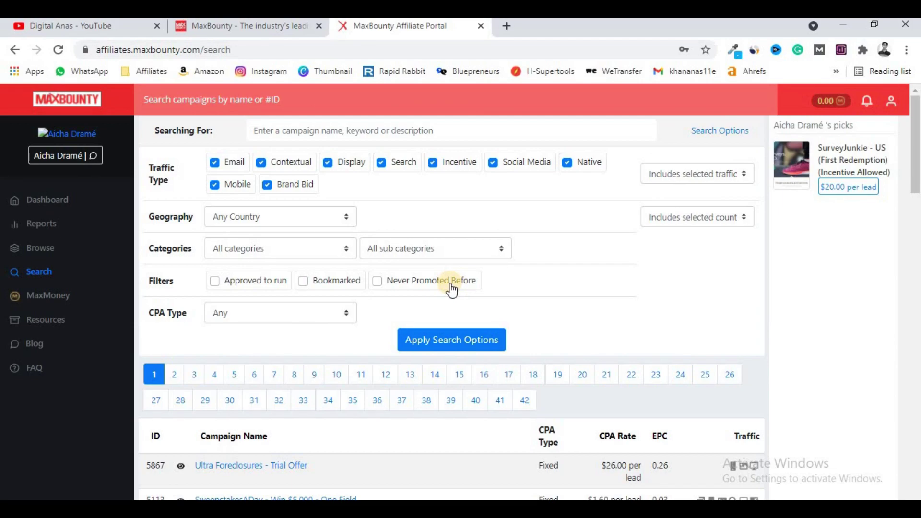
Examine the categories available for filtering campaigns, leaving the filter at All categories
{"action": "left_click", "coordinate": [302, 247]}
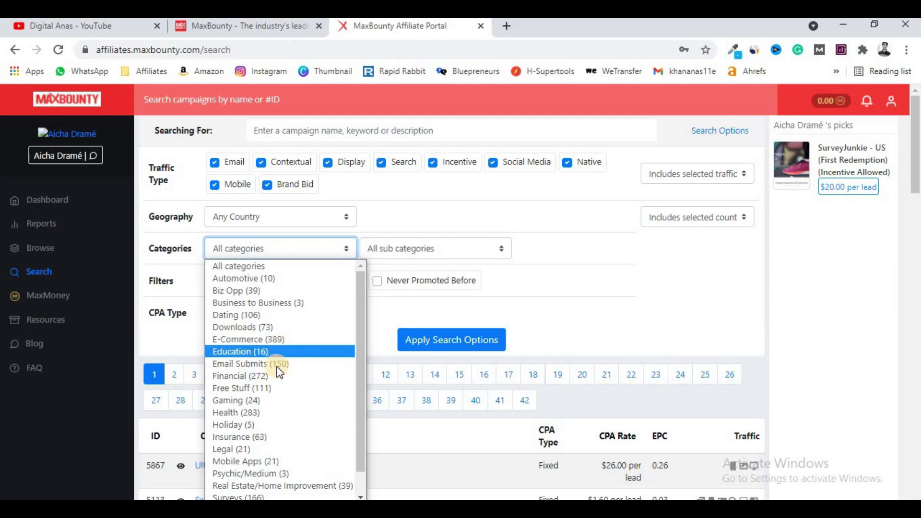
{"action": "scroll", "coordinate": [272, 384], "scroll_direction": "down", "scroll_amount": 1}
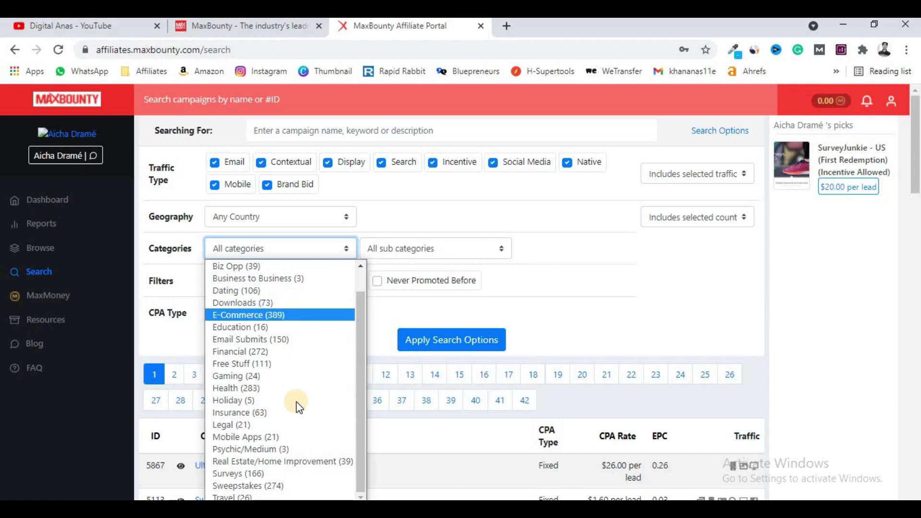
{"action": "left_click", "coordinate": [591, 314]}
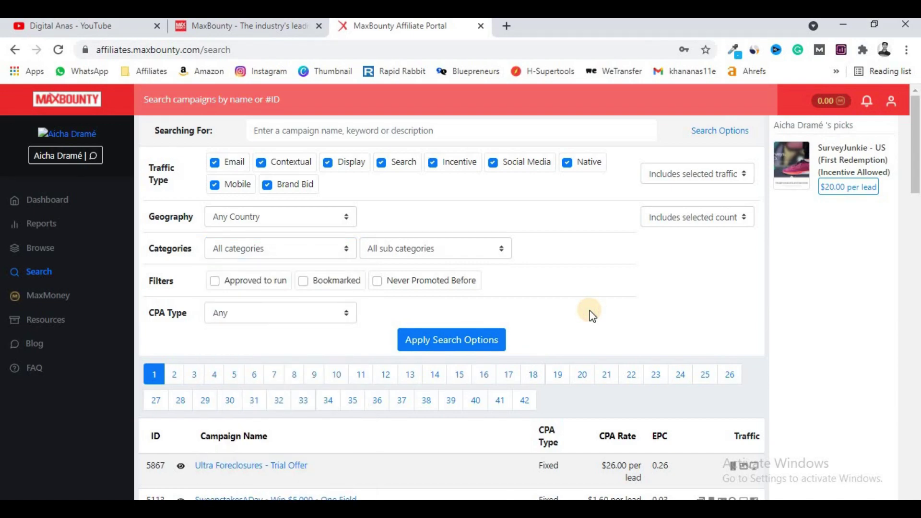
Browse the countries offered by the Geography filter and check the sub category filter, keeping Any Country and All sub categories
{"action": "left_click", "coordinate": [320, 224]}
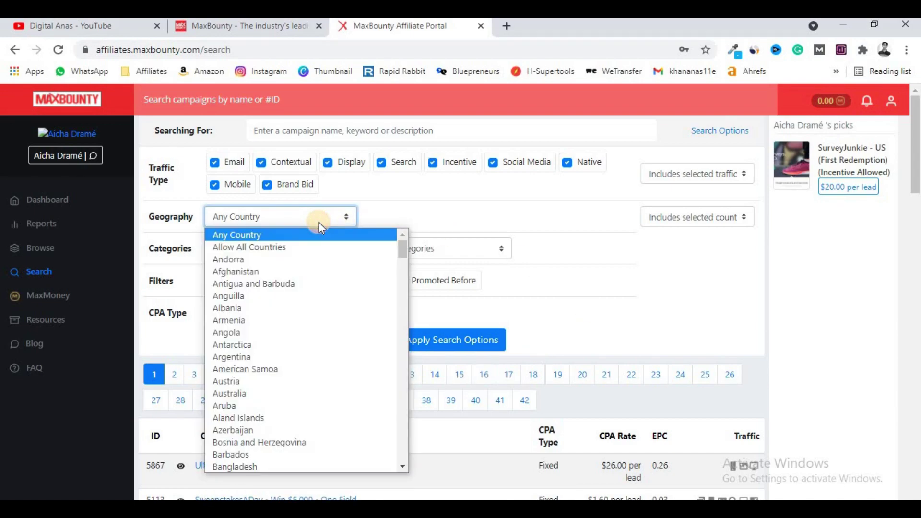
{"action": "scroll", "coordinate": [319, 223], "scroll_direction": "down", "scroll_amount": 3}
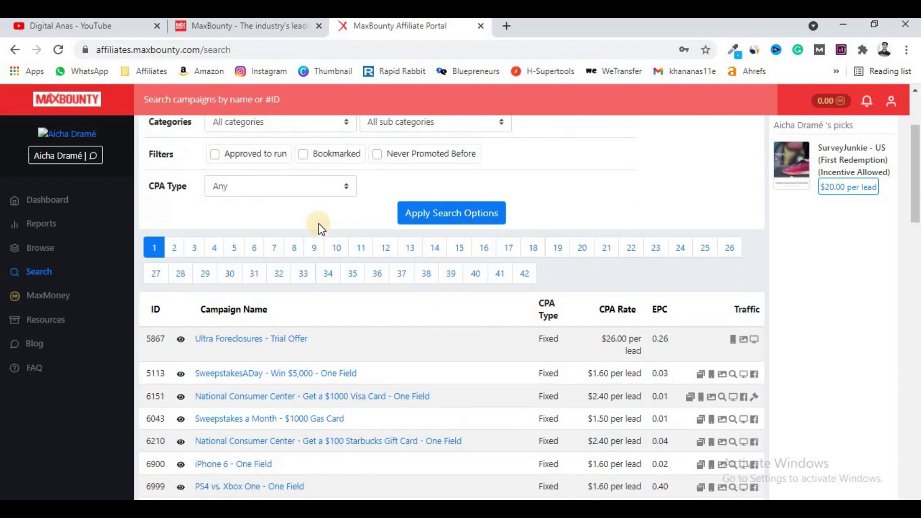
{"action": "scroll", "coordinate": [319, 223], "scroll_direction": "up", "scroll_amount": 3}
{"action": "left_click", "coordinate": [318, 218]}
{"action": "scroll", "coordinate": [313, 259], "scroll_direction": "down", "scroll_amount": 20}
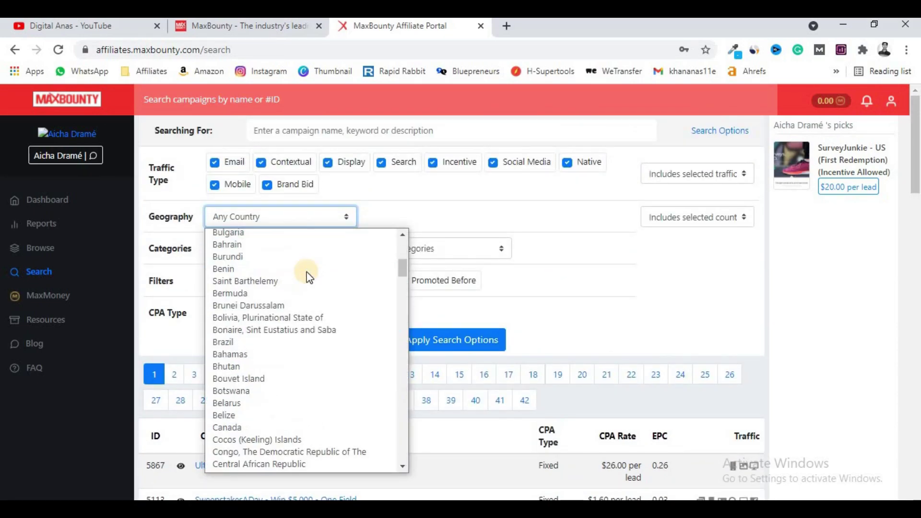
{"action": "scroll", "coordinate": [307, 274], "scroll_direction": "down", "scroll_amount": 17}
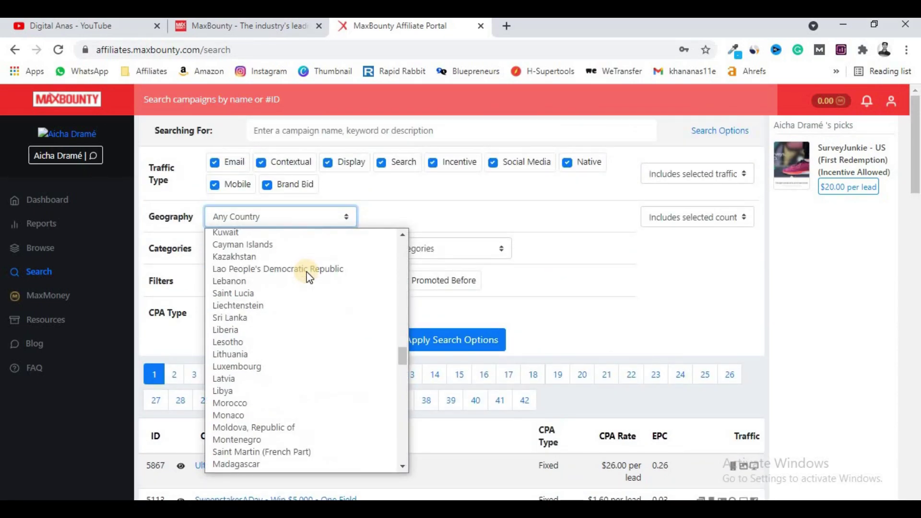
{"action": "left_click", "coordinate": [595, 251]}
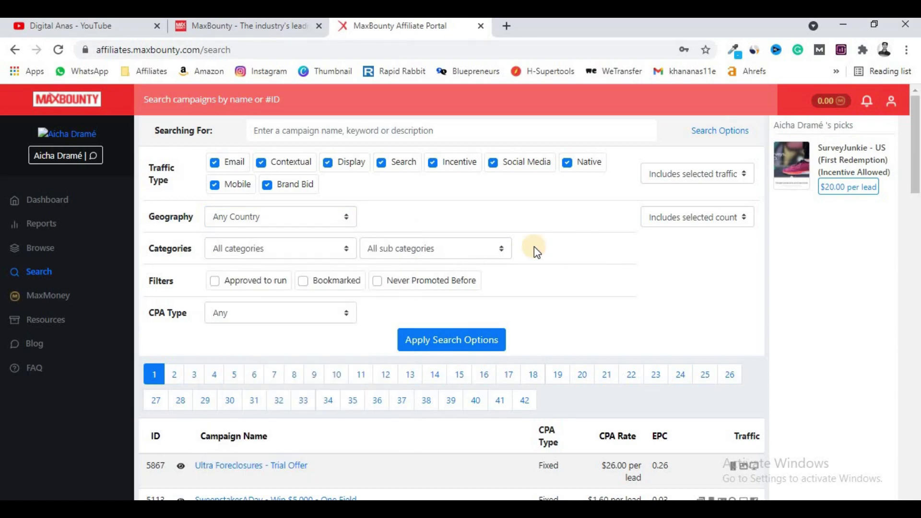
{"action": "left_click", "coordinate": [467, 248]}
{"action": "left_click", "coordinate": [574, 249]}
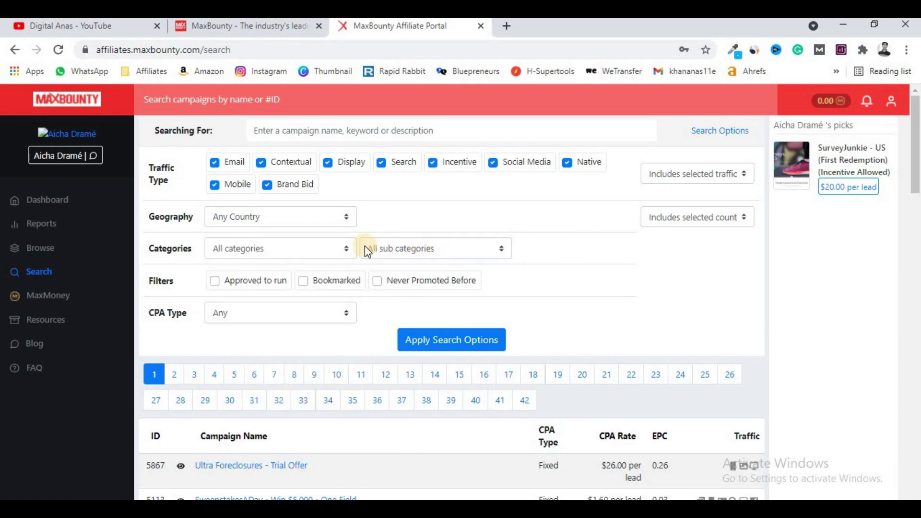
Set the campaign category filter to Education and view its sub categories, keeping All sub categories
{"action": "left_click", "coordinate": [331, 248]}
{"action": "left_click", "coordinate": [258, 351]}
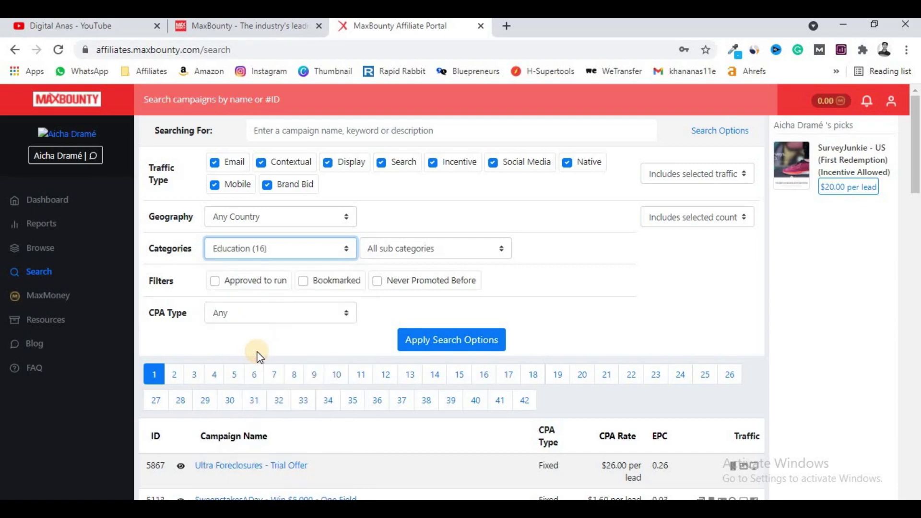
{"action": "left_click", "coordinate": [425, 252]}
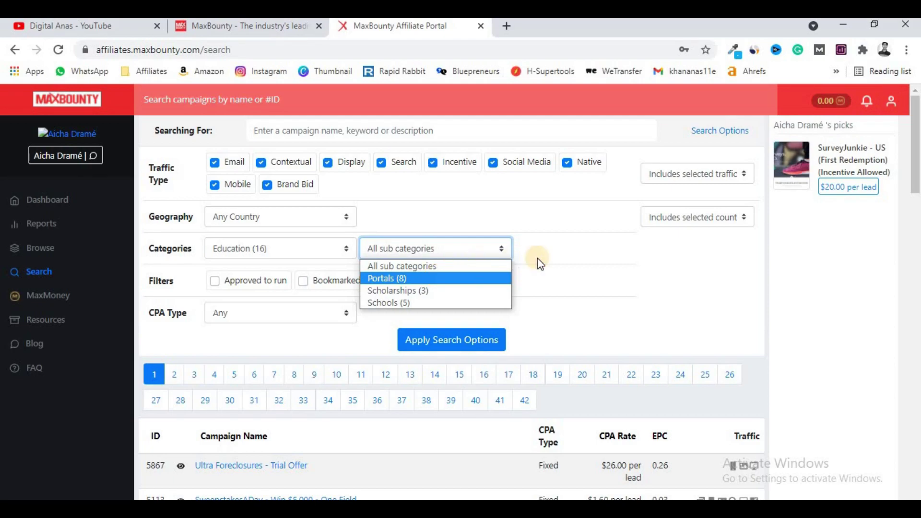
{"action": "left_click", "coordinate": [582, 254]}
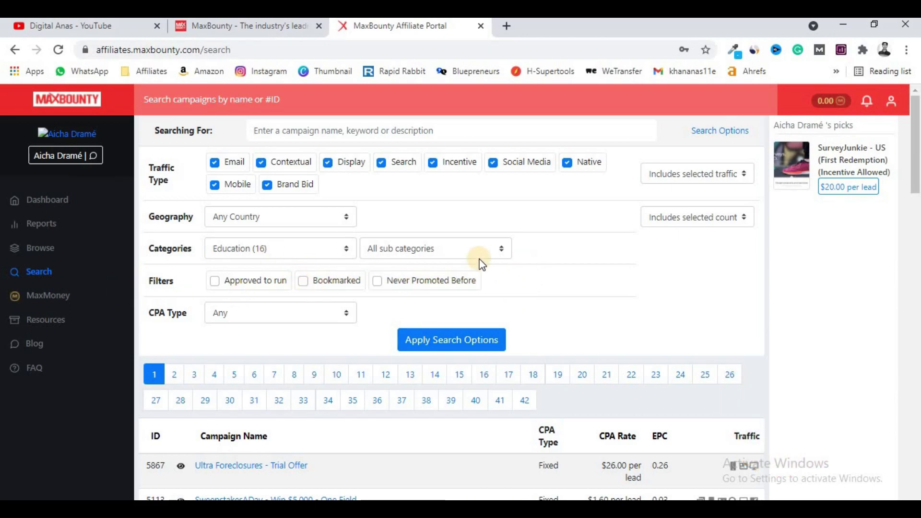
Check the CPA type choices, keep Any, and apply the search options
{"action": "left_click", "coordinate": [303, 318]}
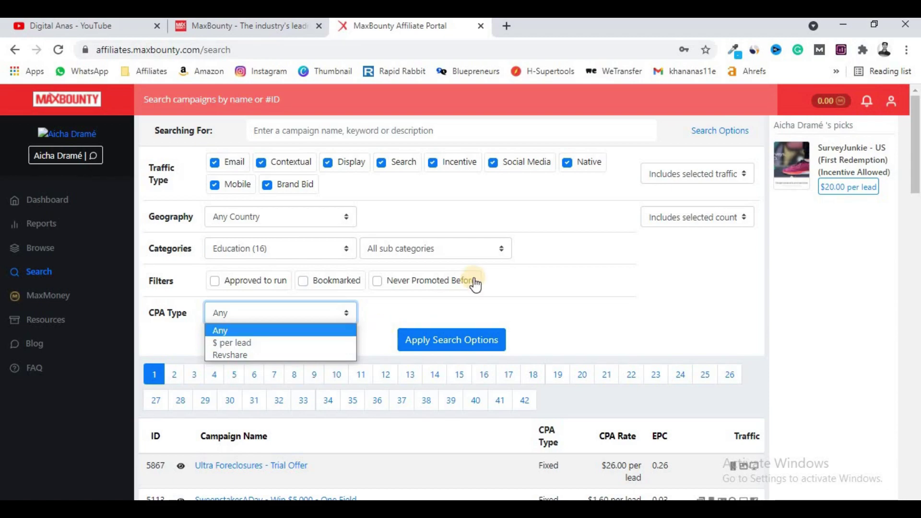
{"action": "scroll", "coordinate": [473, 283], "scroll_direction": "down", "scroll_amount": 3}
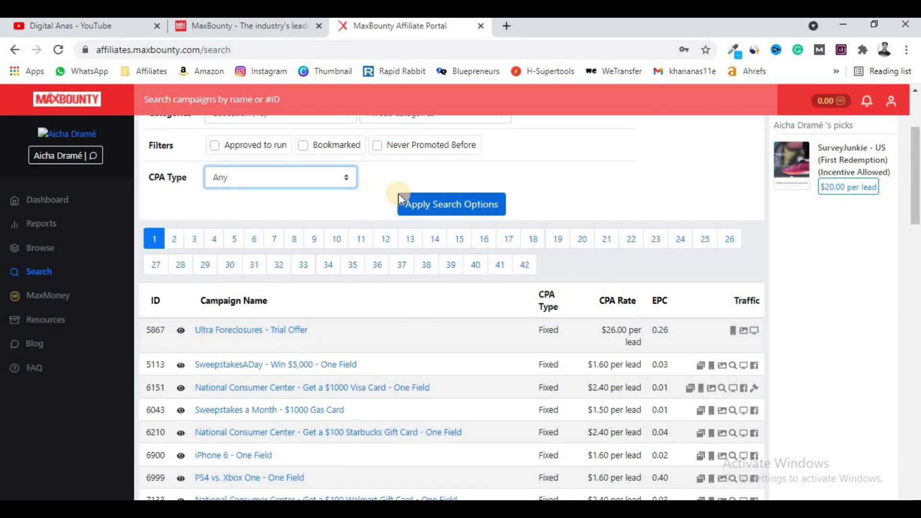
{"action": "scroll", "coordinate": [338, 178], "scroll_direction": "up", "scroll_amount": 3}
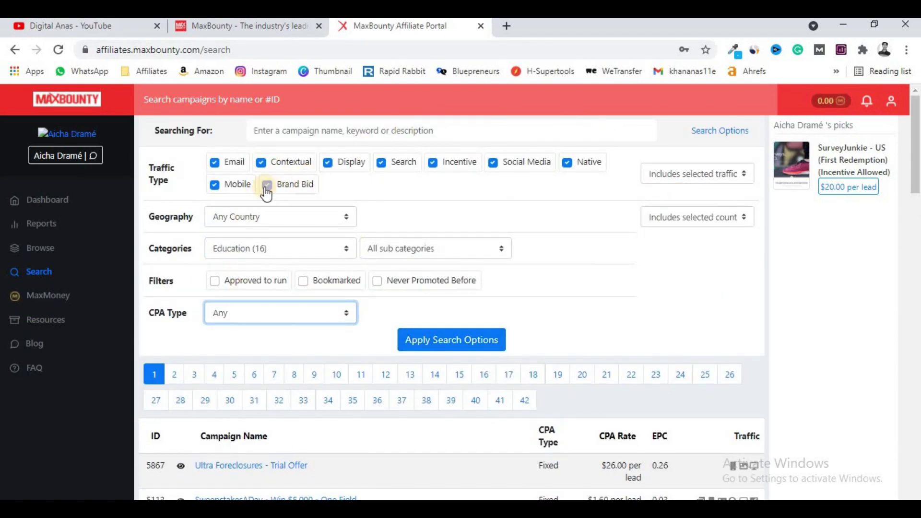
{"action": "left_click", "coordinate": [467, 341]}
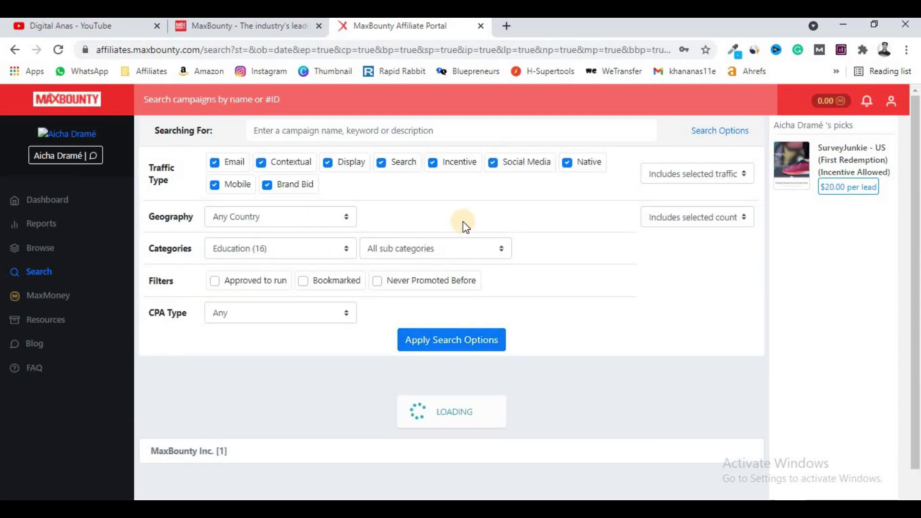
Examine the filtered Education campaigns, comparing their CPA types, CPA rates, EPC and allowed traffic
{"action": "scroll", "coordinate": [580, 230], "scroll_direction": "down", "scroll_amount": 3}
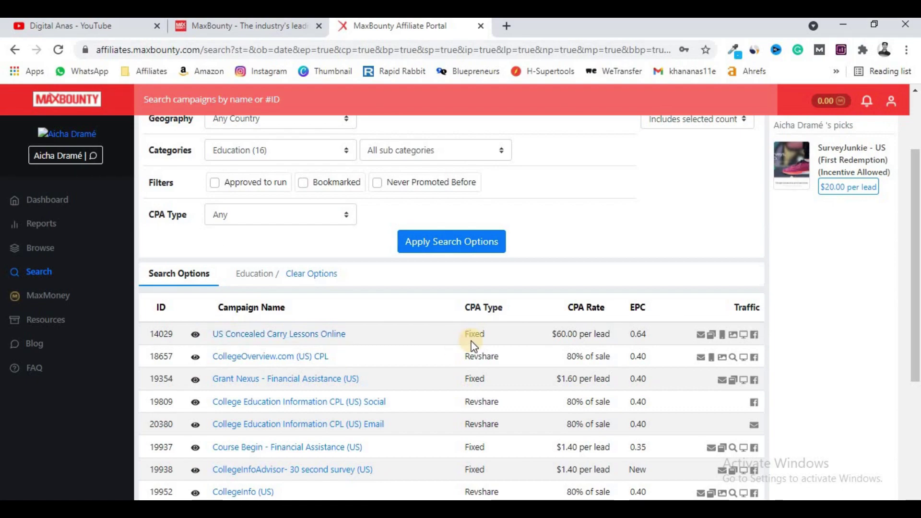
{"action": "scroll", "coordinate": [475, 341], "scroll_direction": "up", "scroll_amount": 2}
{"action": "left_click_drag", "start_coordinate": [241, 344], "coordinate": [282, 344]}
{"action": "left_click", "coordinate": [289, 313]}
{"action": "scroll", "coordinate": [288, 311], "scroll_direction": "down", "scroll_amount": 3}
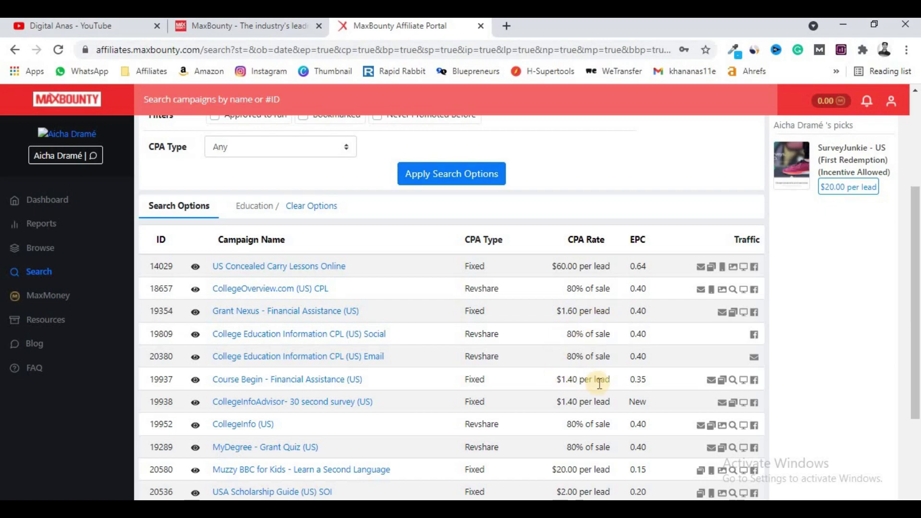
{"action": "scroll", "coordinate": [601, 382], "scroll_direction": "down", "scroll_amount": 3}
{"action": "scroll", "coordinate": [600, 382], "scroll_direction": "up", "scroll_amount": 4}
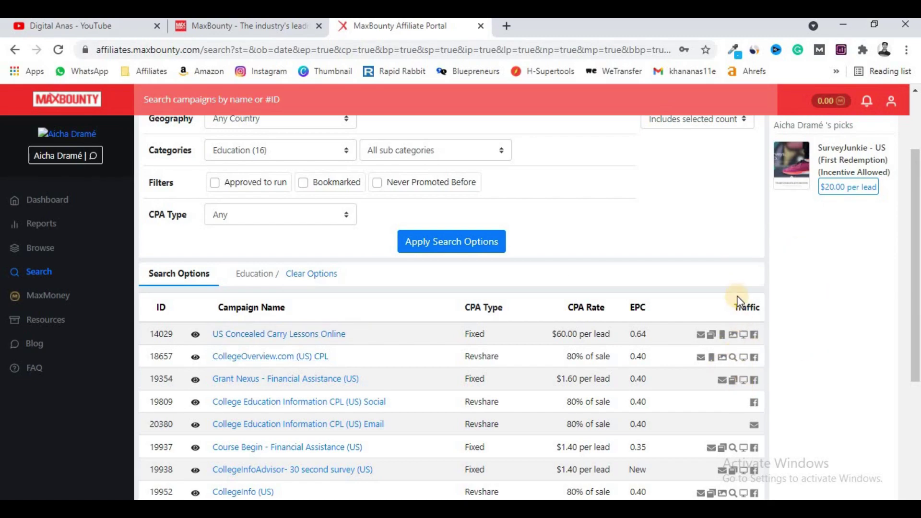
Look through the rest of the Education campaign list to its end and return to the search options
{"action": "scroll", "coordinate": [737, 382], "scroll_direction": "down", "scroll_amount": 1}
{"action": "scroll", "coordinate": [739, 384], "scroll_direction": "down", "scroll_amount": 2}
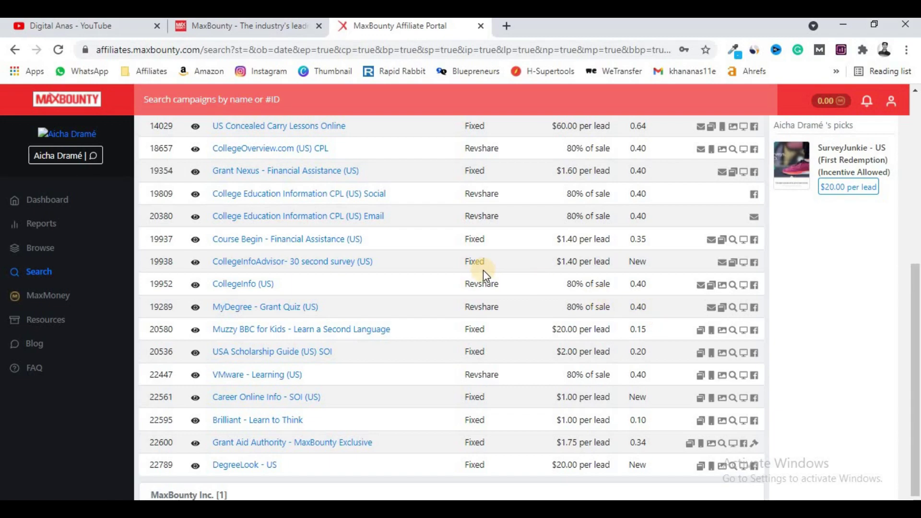
{"action": "scroll", "coordinate": [483, 270], "scroll_direction": "up", "scroll_amount": 6}
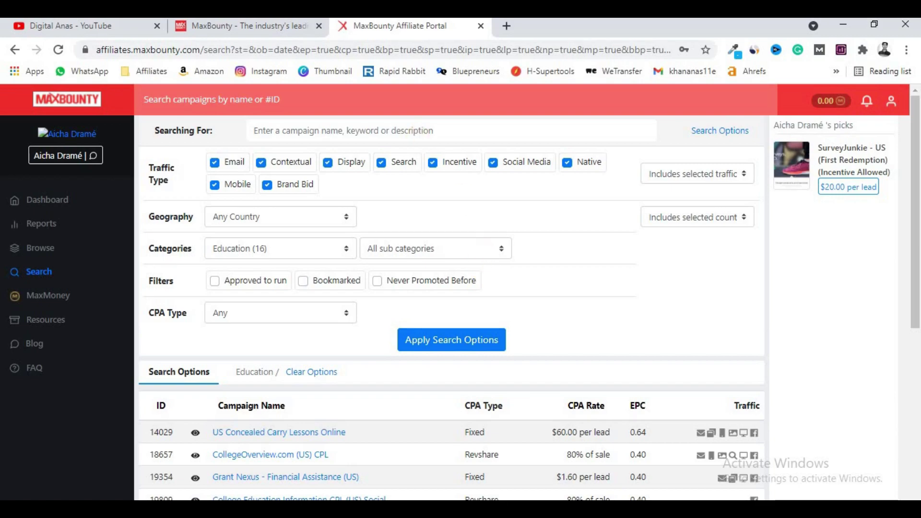
Switch to the open YouTube channel and locate the uploaded video about getting approved on MaxBounty
{"action": "left_click", "coordinate": [86, 25]}
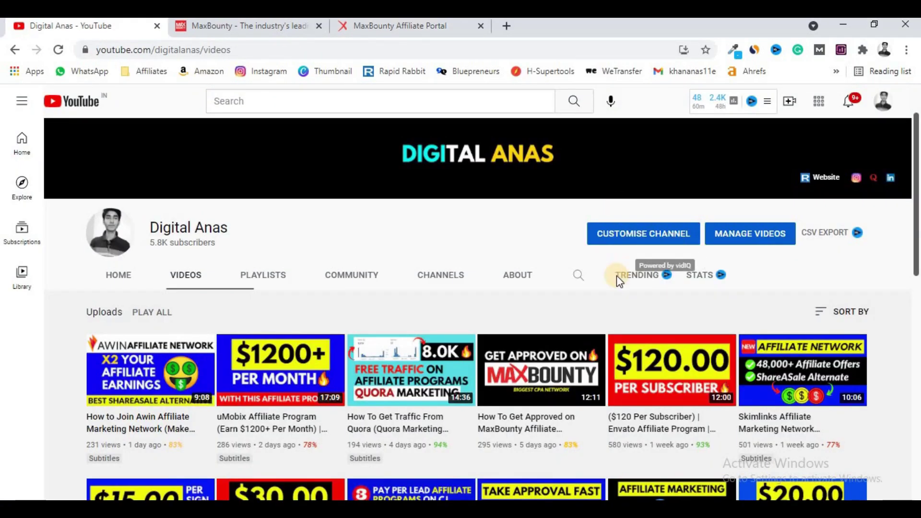
{"action": "scroll", "coordinate": [617, 276], "scroll_direction": "down", "scroll_amount": 1}
{"action": "mouse_move", "coordinate": [539, 313]}
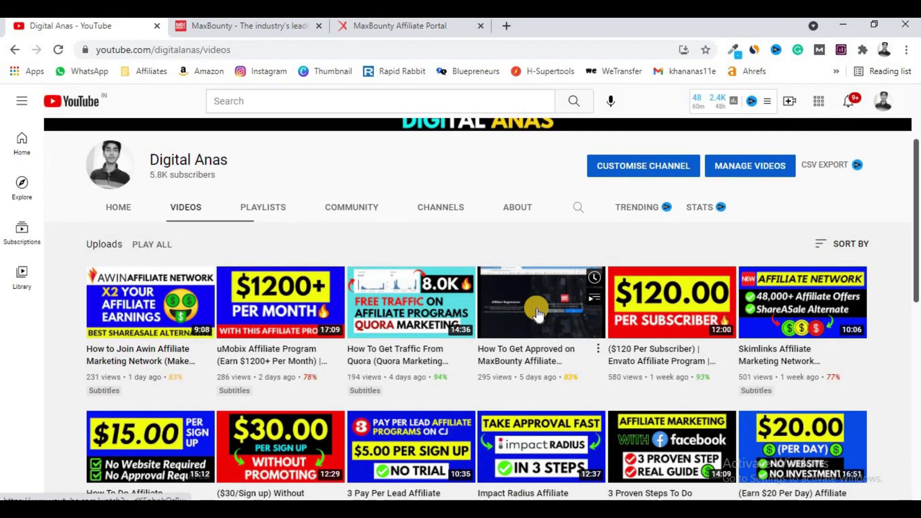
Switch to the MaxBounty website and look through its home page as far as the Trusted Partners section
{"action": "key", "text": "ctrl+Tab"}
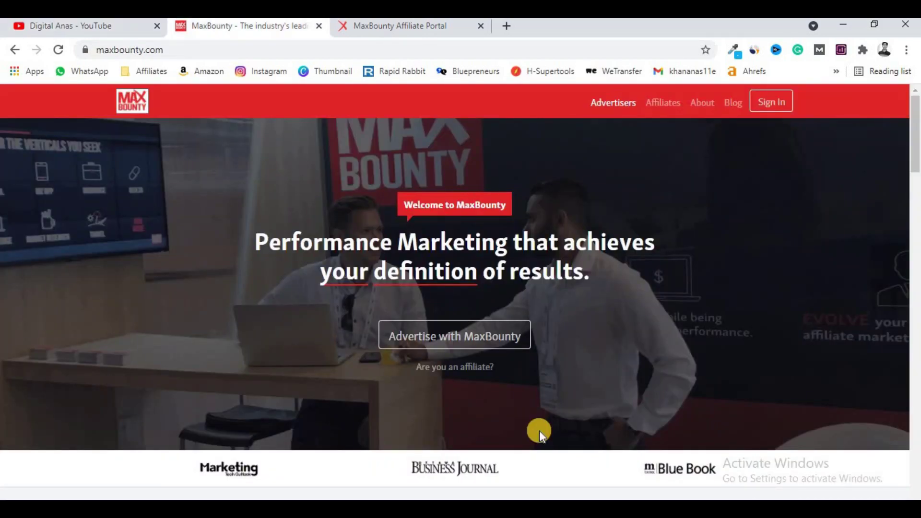
{"action": "scroll", "coordinate": [551, 399], "scroll_direction": "down", "scroll_amount": 10}
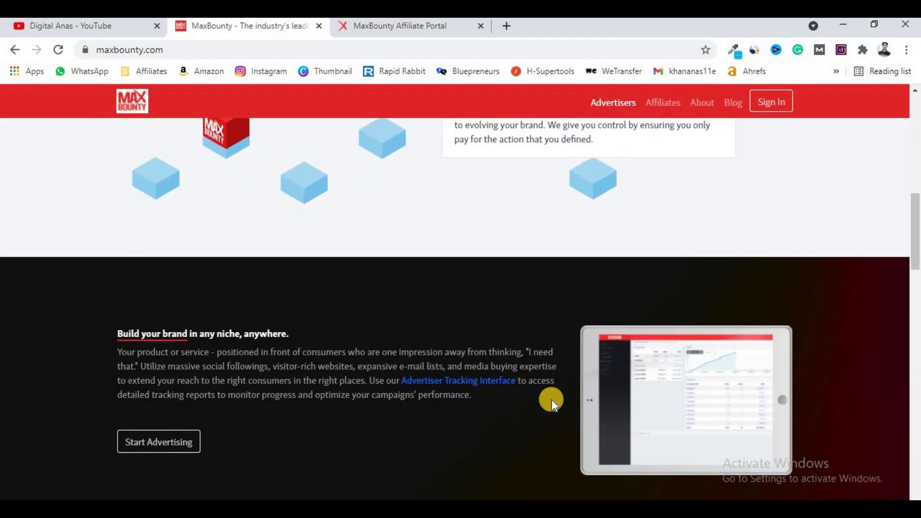
{"action": "scroll", "coordinate": [552, 400], "scroll_direction": "down", "scroll_amount": 4}
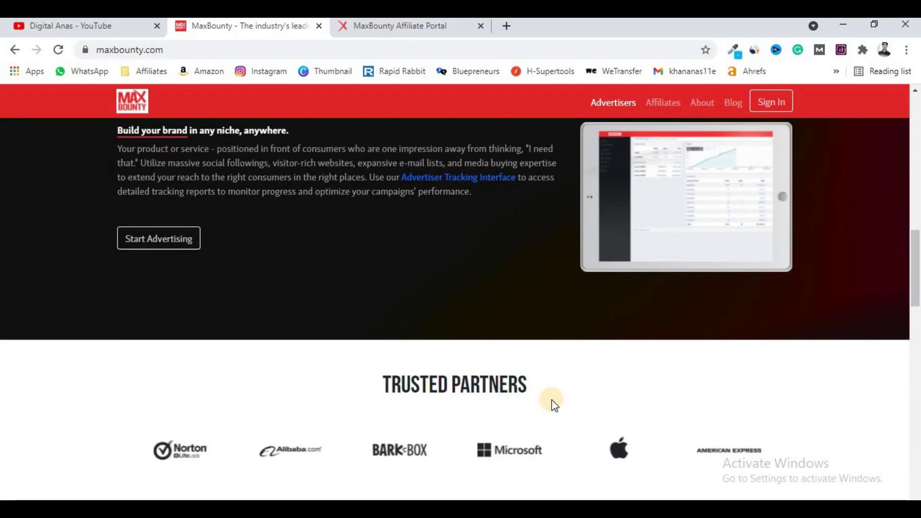